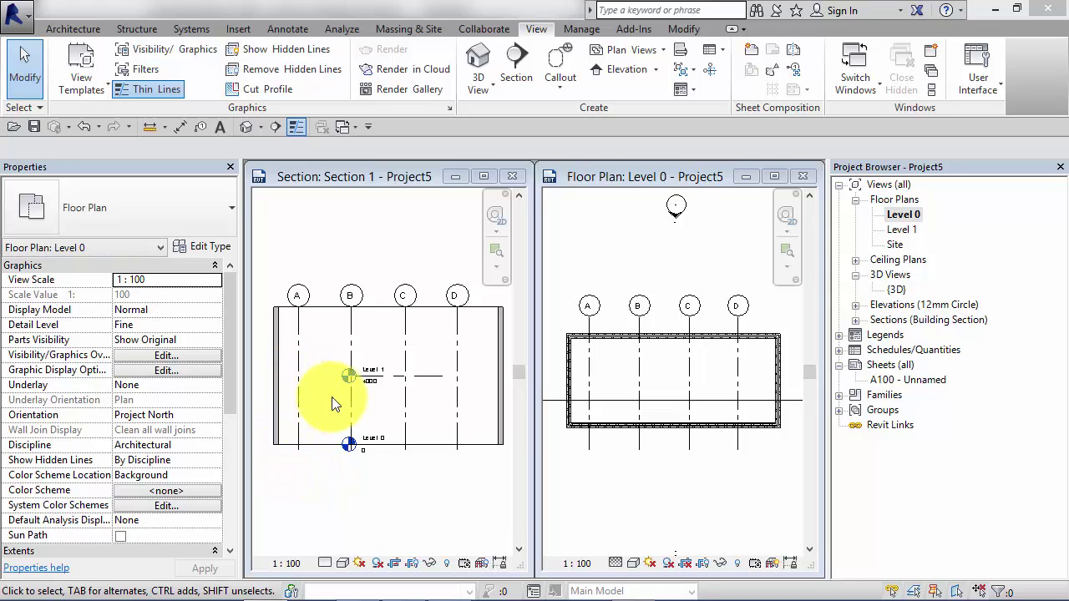
Step: Activate the Floor Plan: Level 0 view beside Section 1 showing grids A–D
click(618, 476)
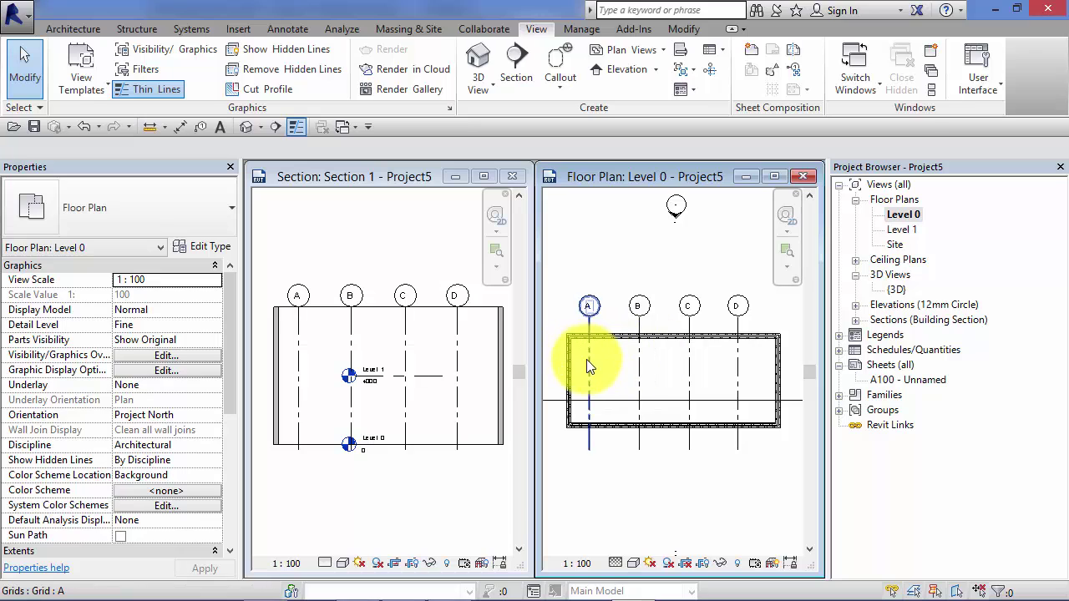
Step: Drag grid A rightward toward grid B and check its new position in the section
click(590, 363)
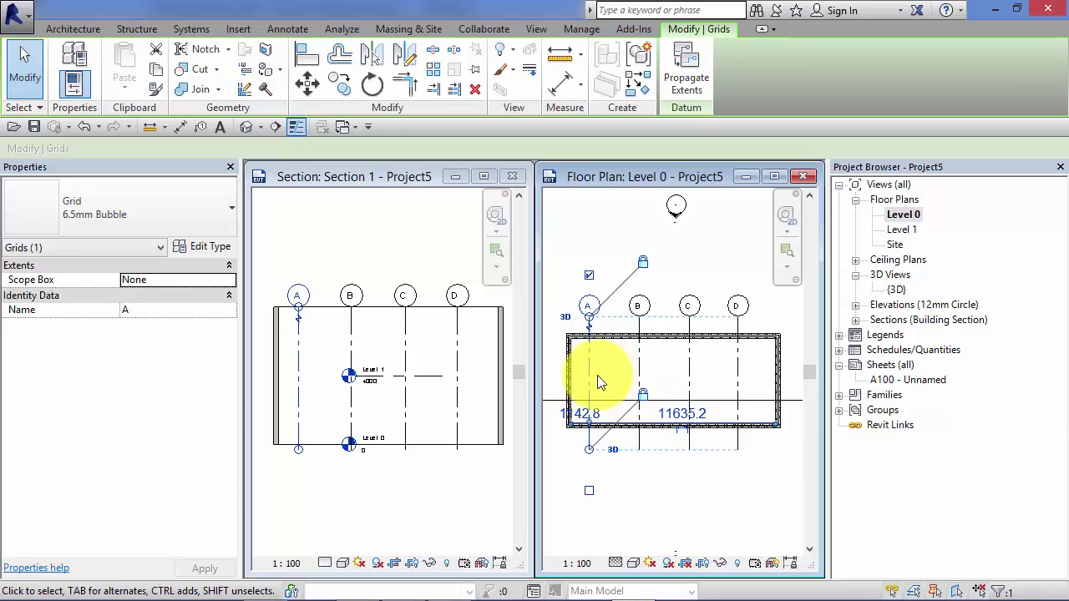
scroll(604, 375, up, 5)
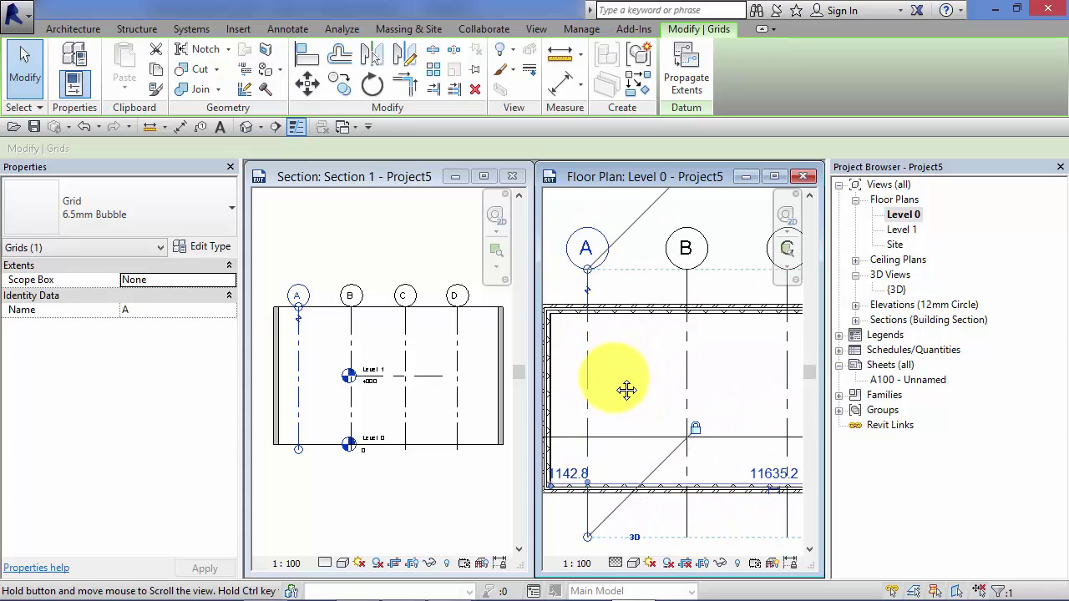
drag(607, 381, 639, 376)
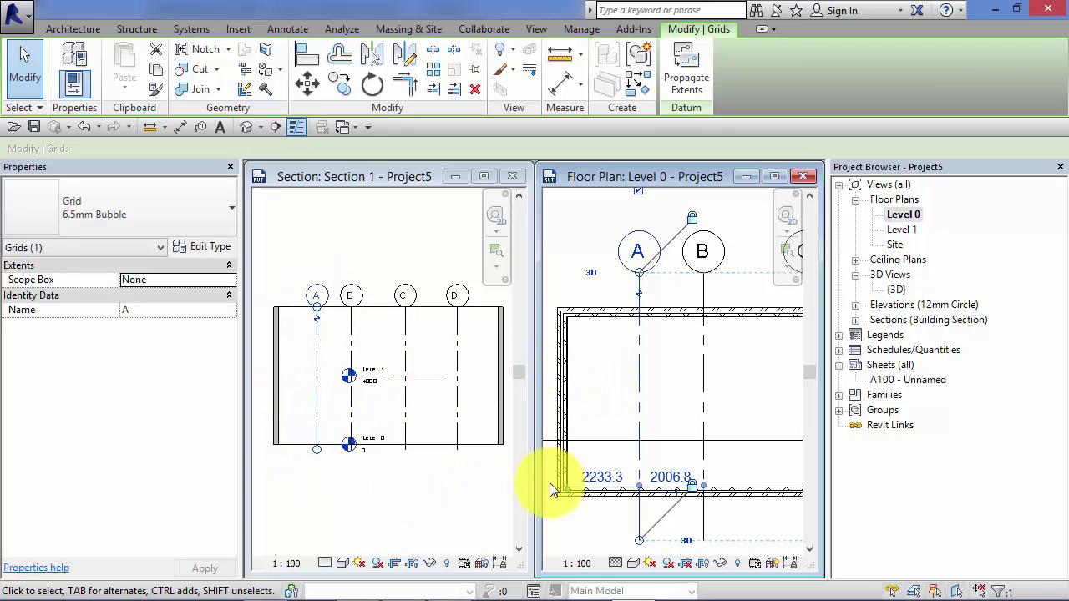
click(458, 465)
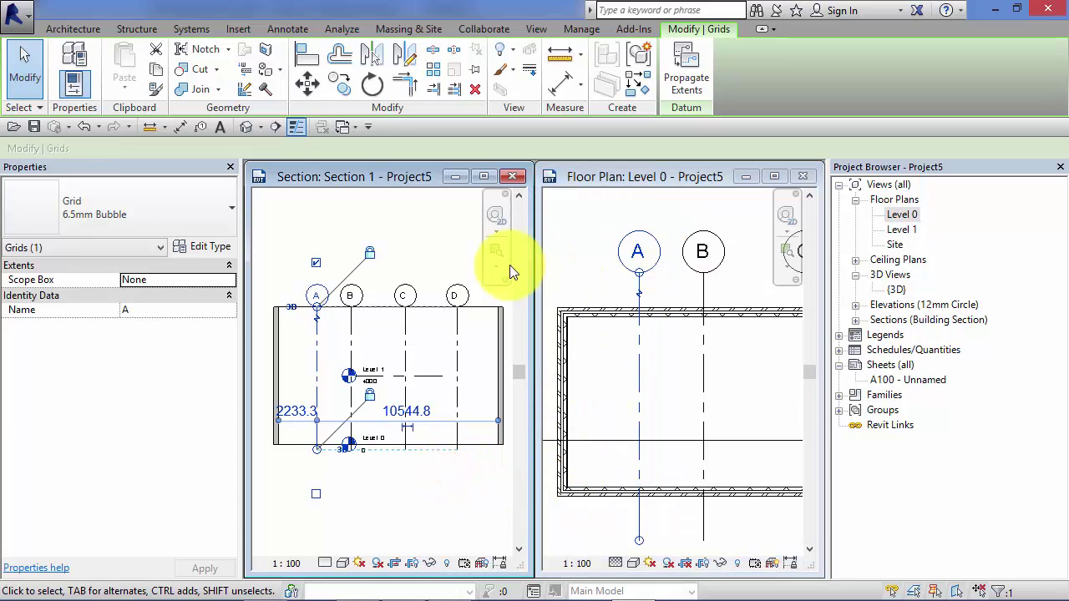
Step: Return to the floor plan and recentre the view on the grids
click(590, 252)
scroll(568, 370, down, 2)
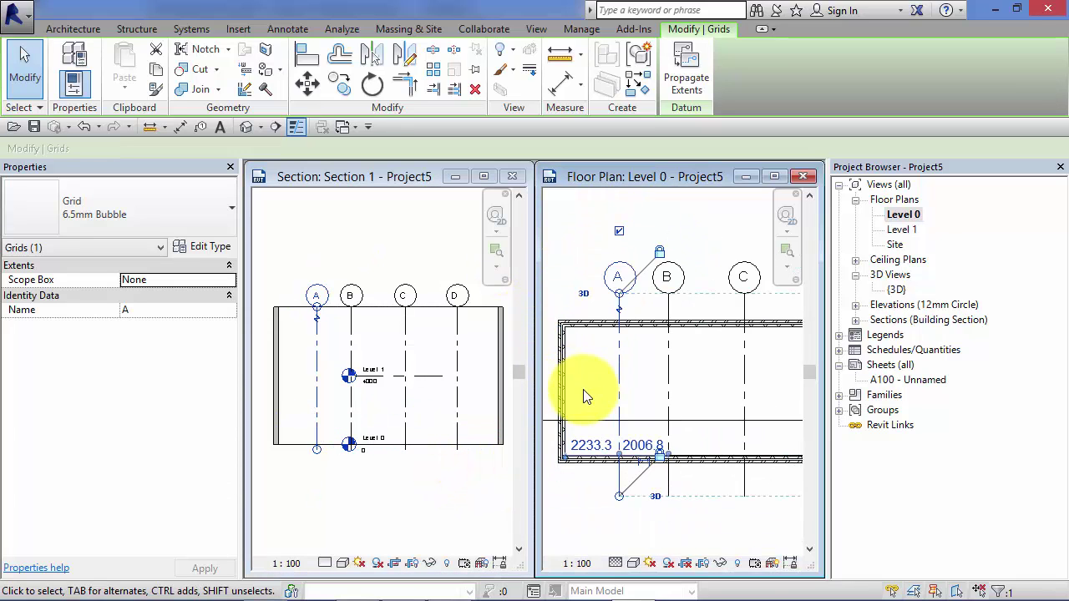
middle_drag(582, 401, 610, 355)
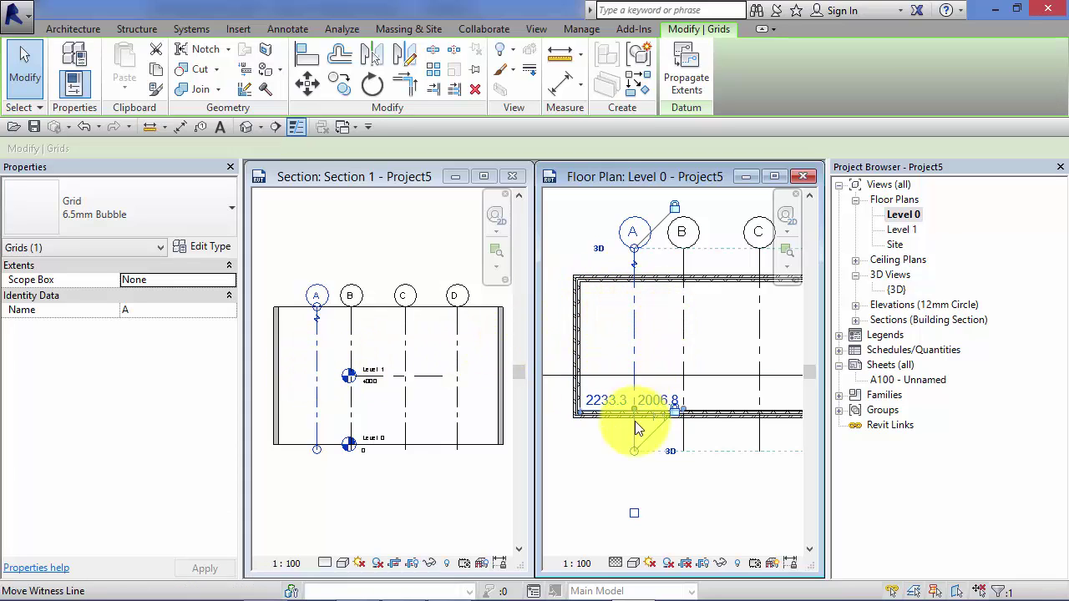
middle_drag(603, 476, 605, 502)
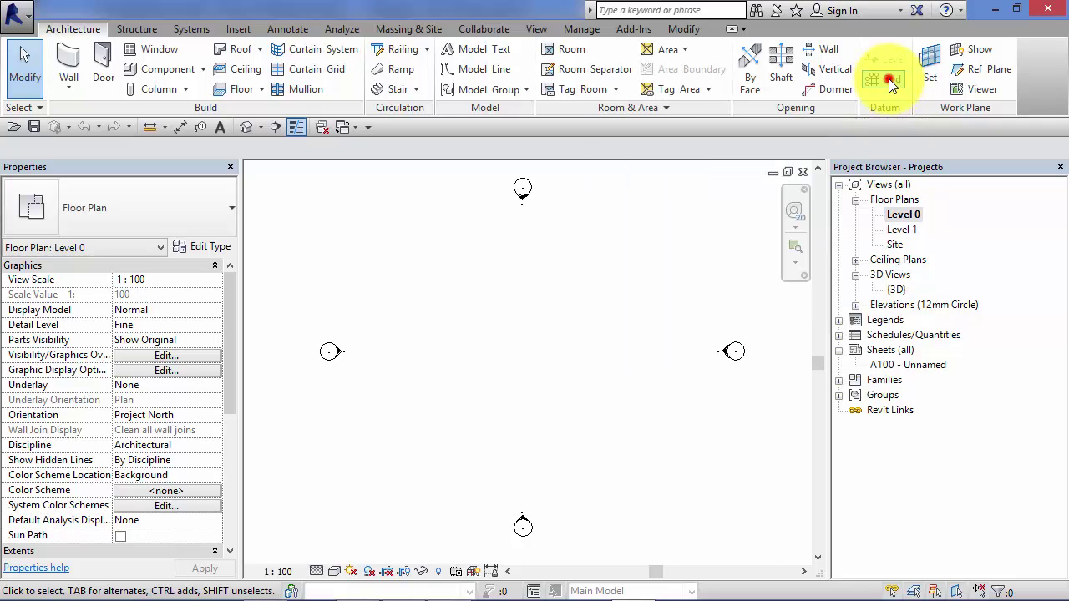
Step: Draw vertical grid 1 left of centre in Project6's empty Level 0 plan
click(888, 78)
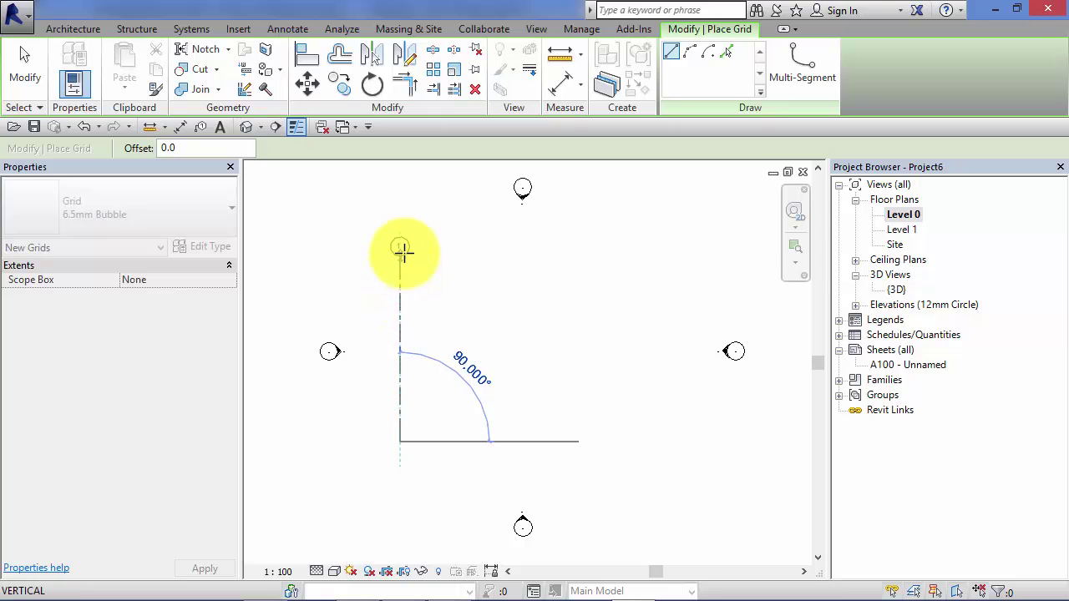
click(401, 242)
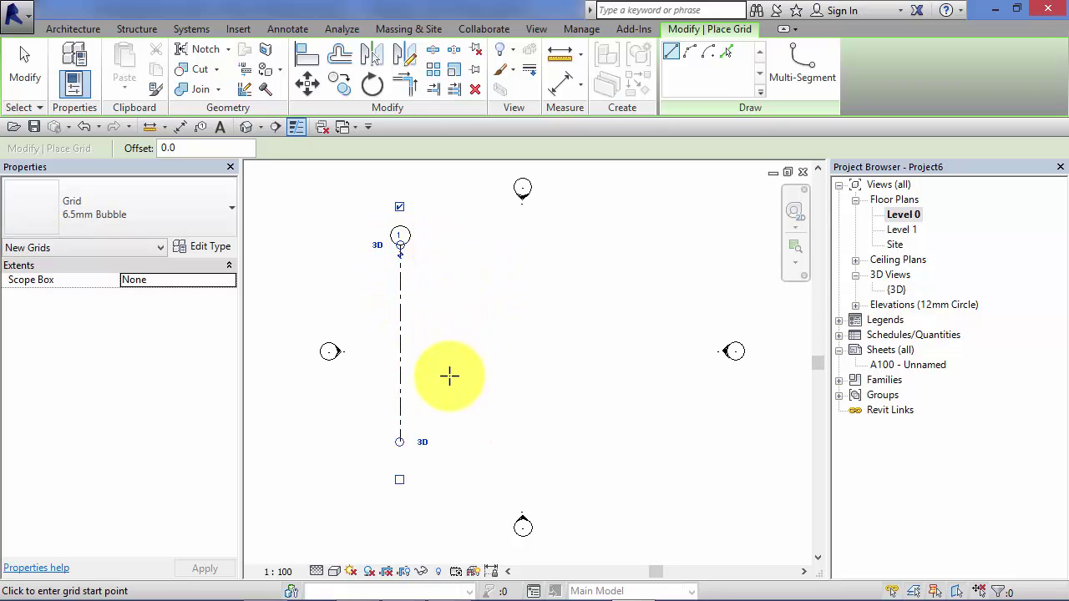
click(25, 68)
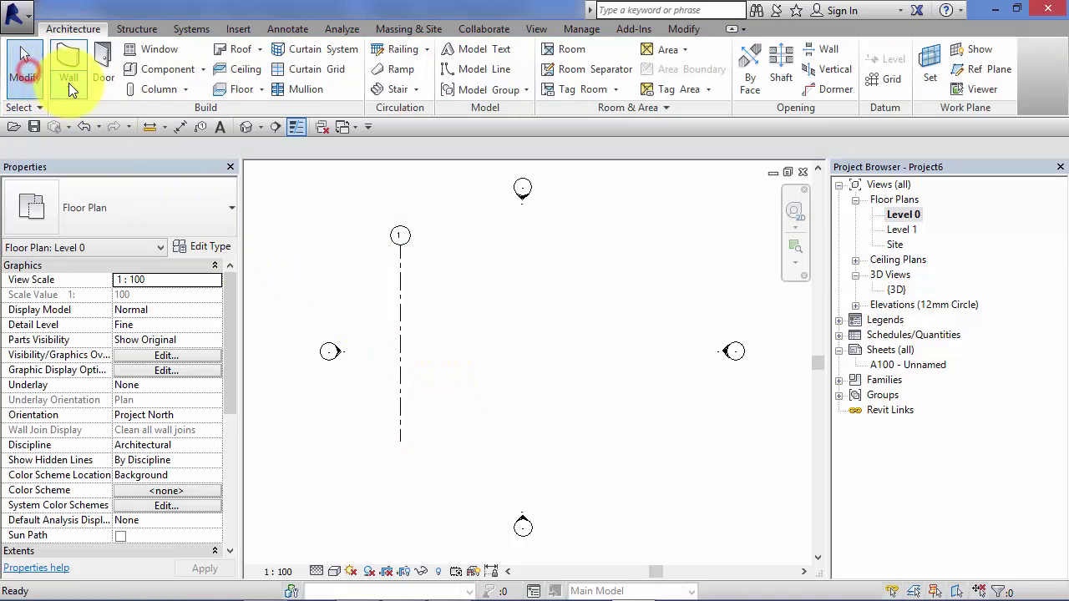
Step: Centre grid 1 in the view and select it
middle_drag(434, 375, 455, 426)
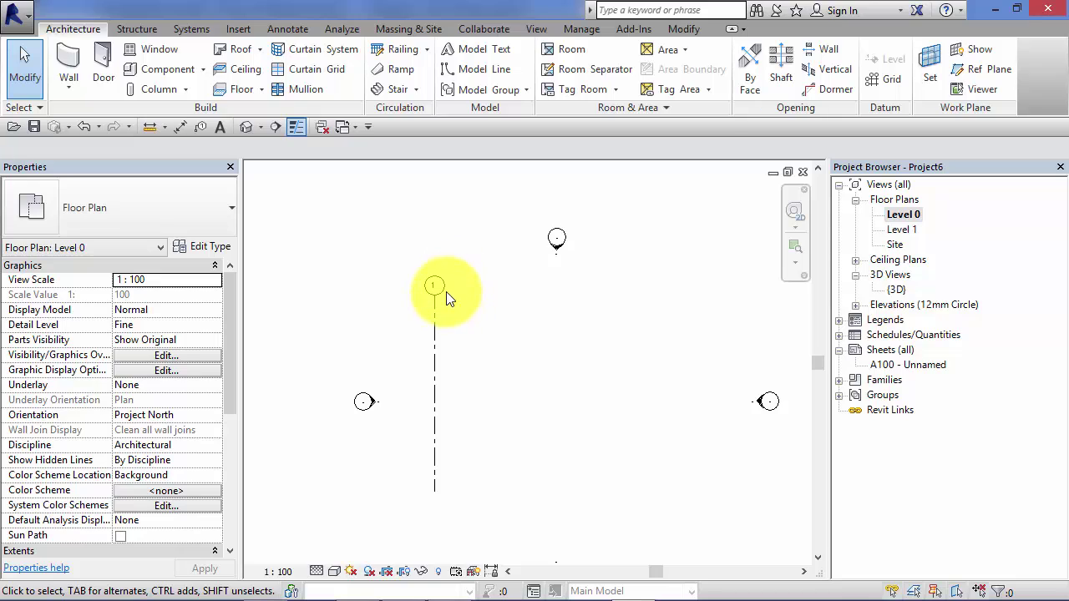
scroll(447, 298, up, 5)
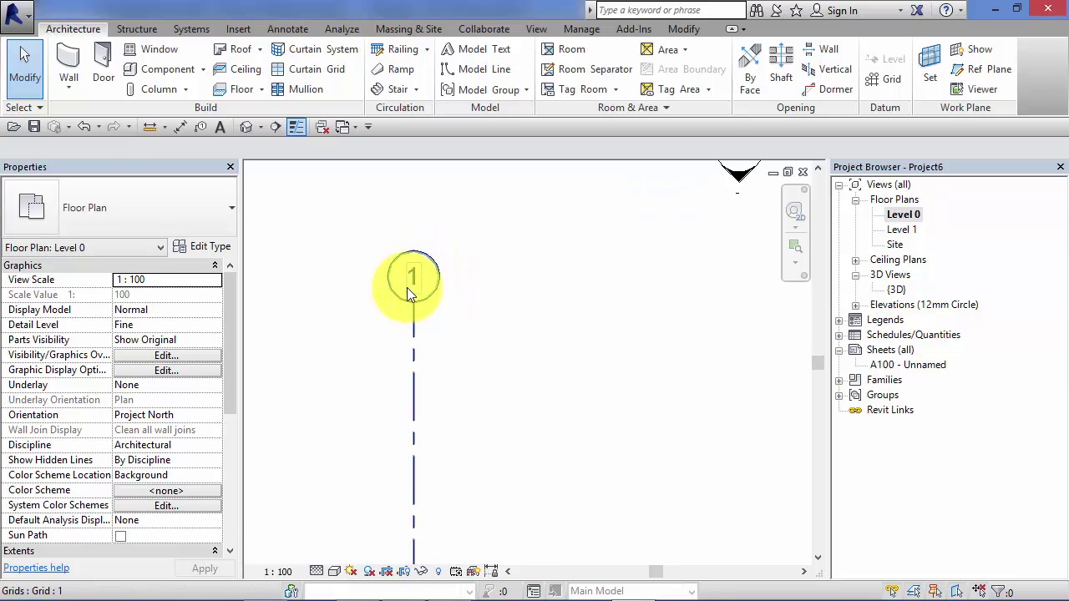
double_click(413, 267)
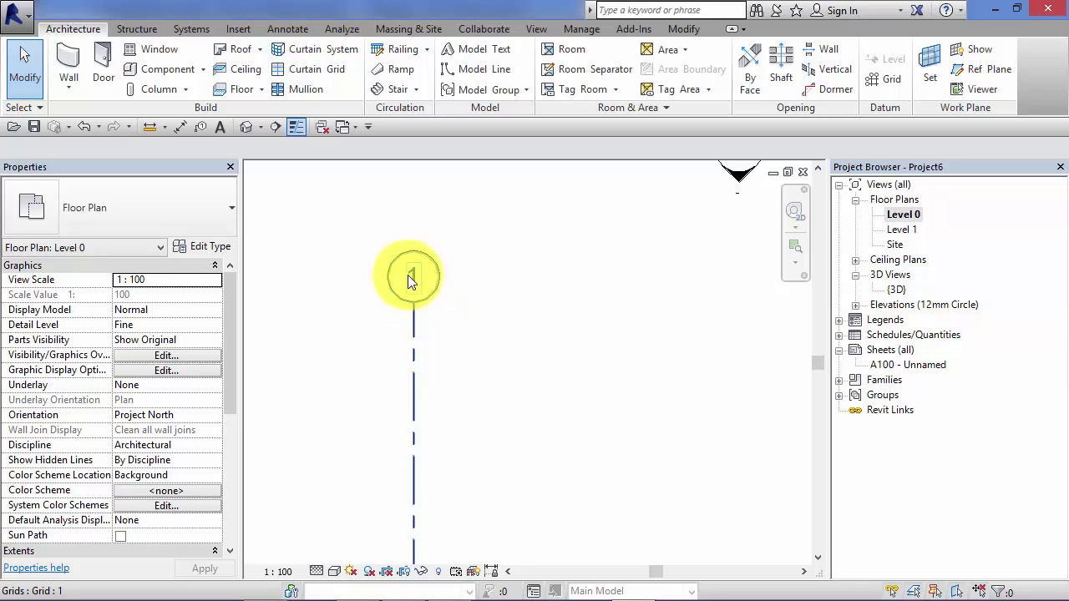
scroll(412, 280, down, 4)
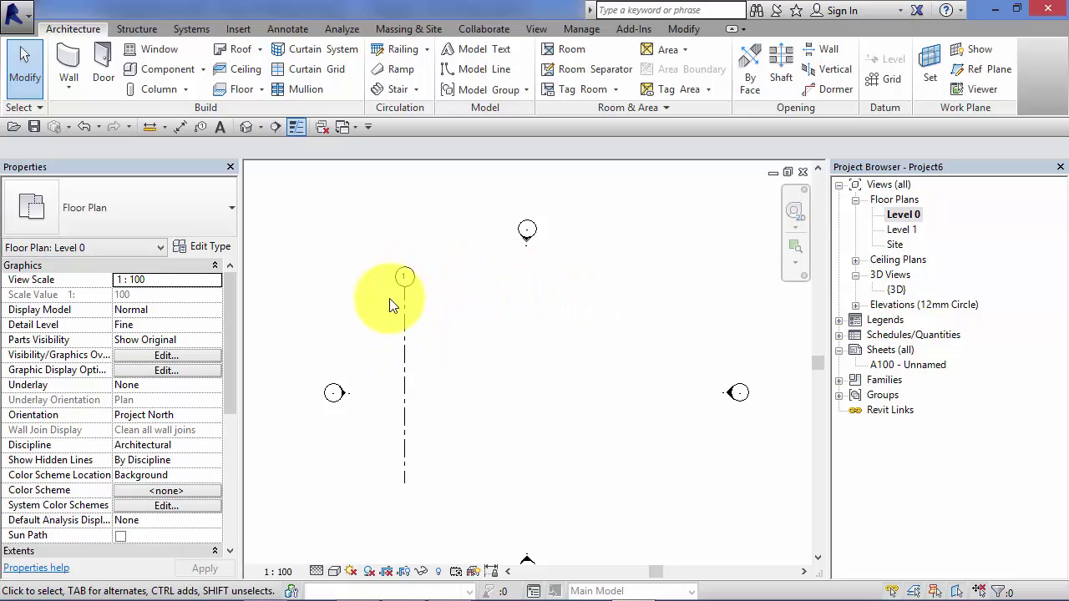
mouse_move(421, 363)
middle_down()
mouse_move(436, 360)
mouse_move(409, 370)
middle_up()
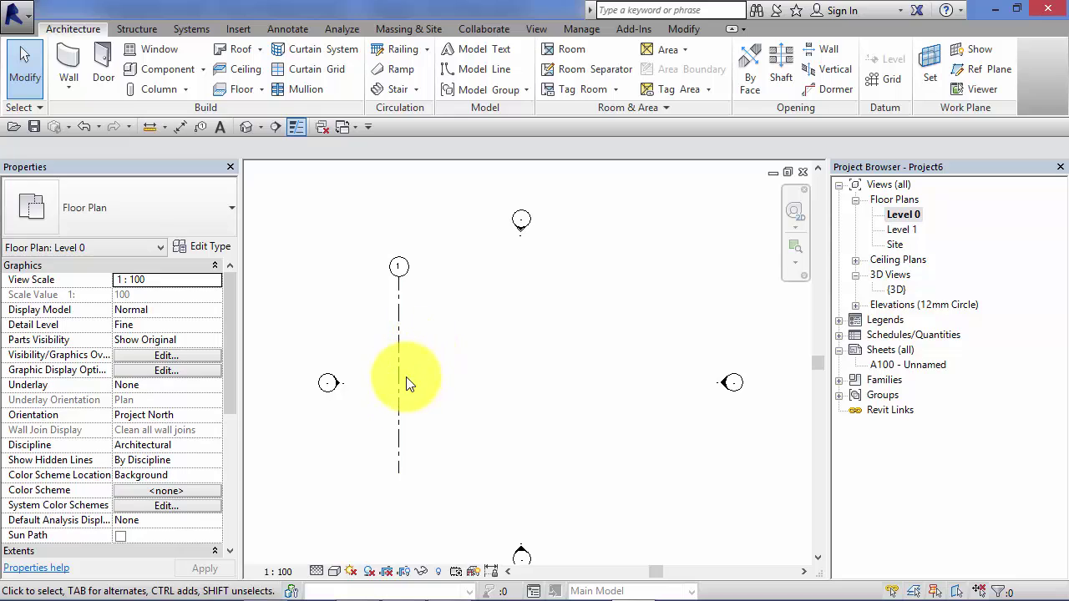
click(399, 380)
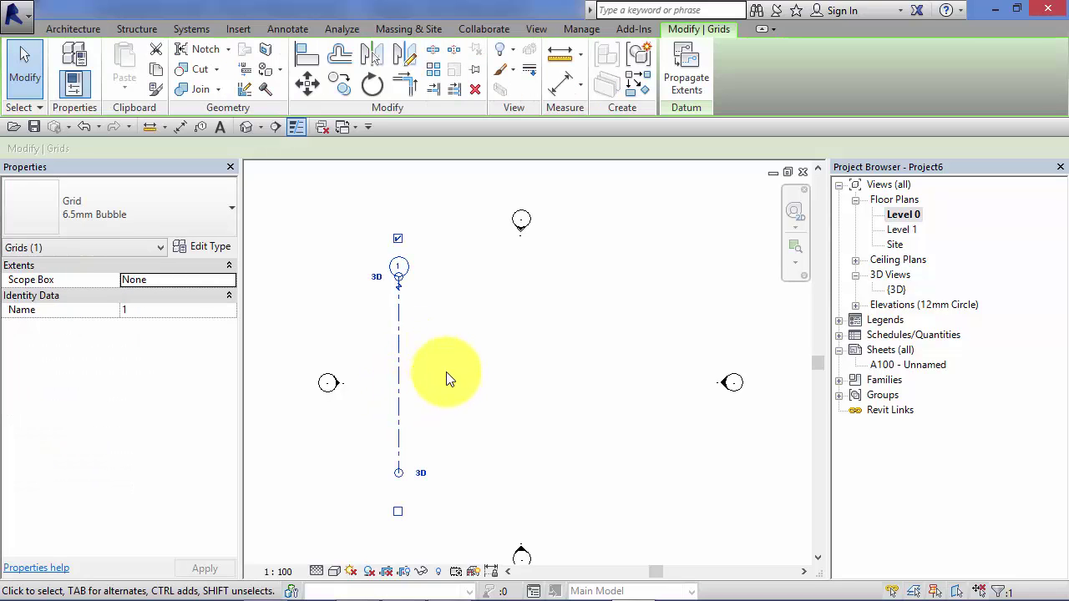
middle_drag(458, 369, 454, 359)
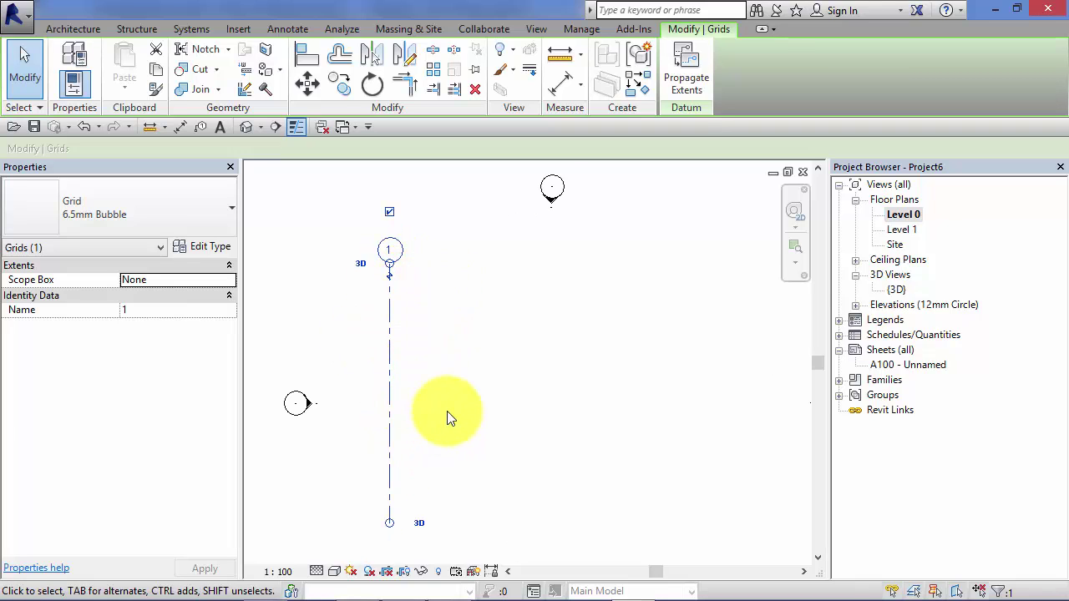
Step: Turn on grid 1's bottom bubble and extend its top end upward
middle_drag(448, 415, 478, 416)
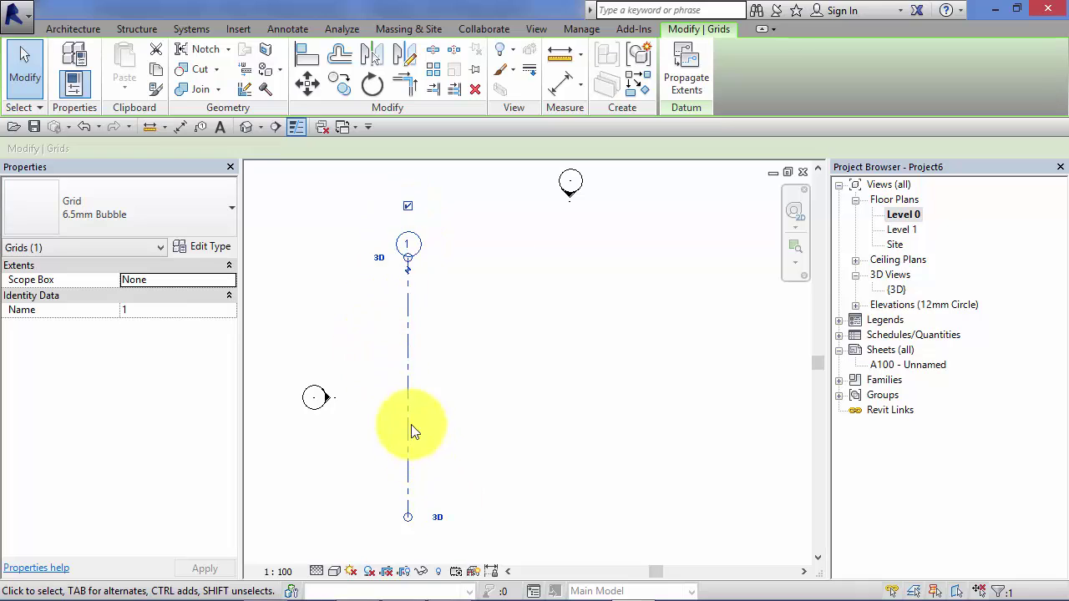
scroll(442, 380, down, 2)
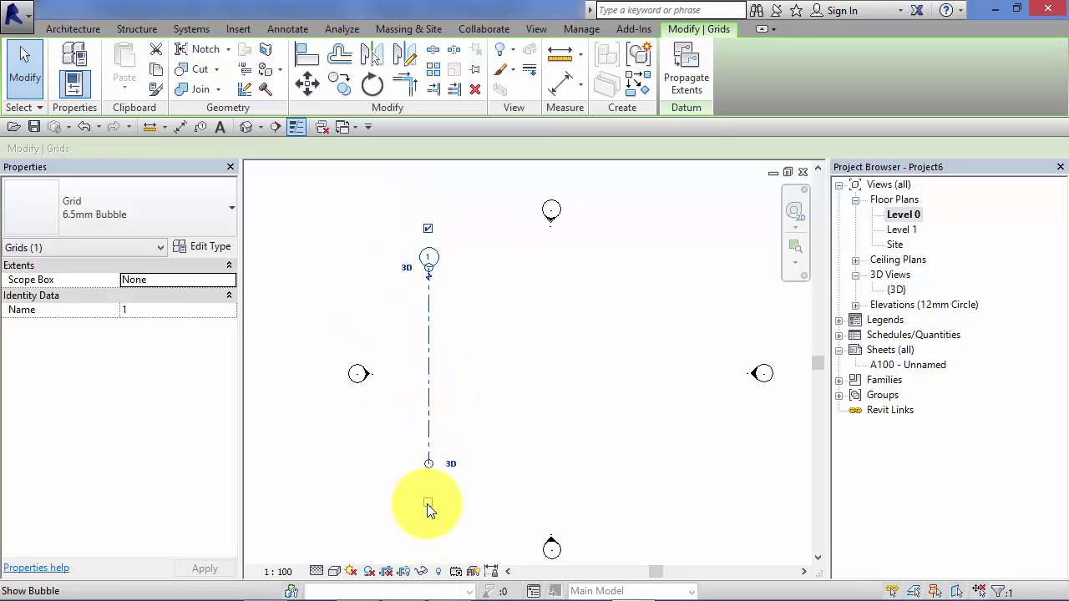
click(427, 504)
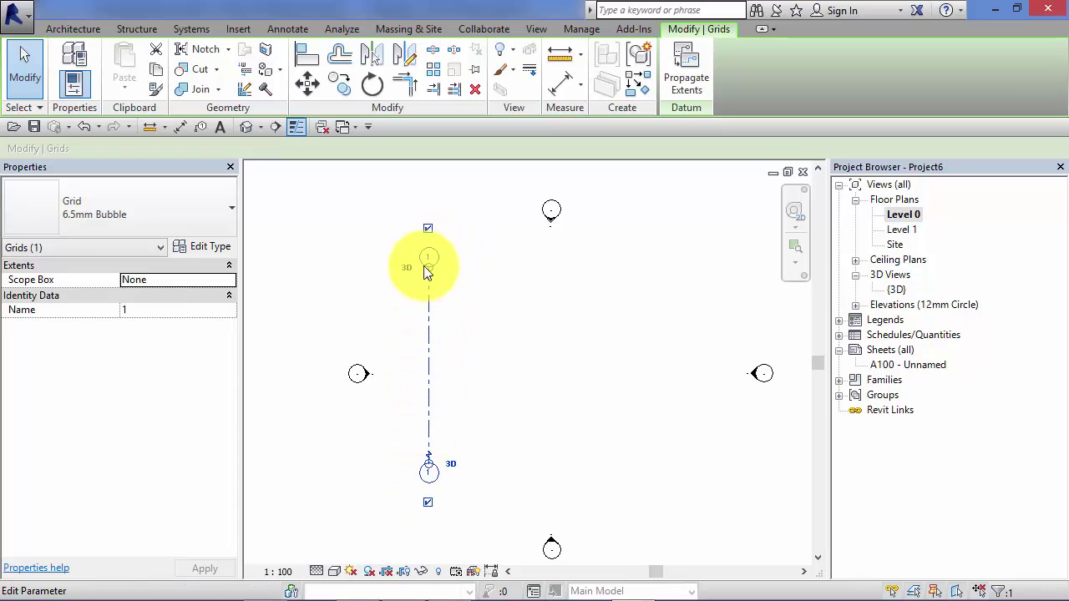
scroll(447, 334, up, 3)
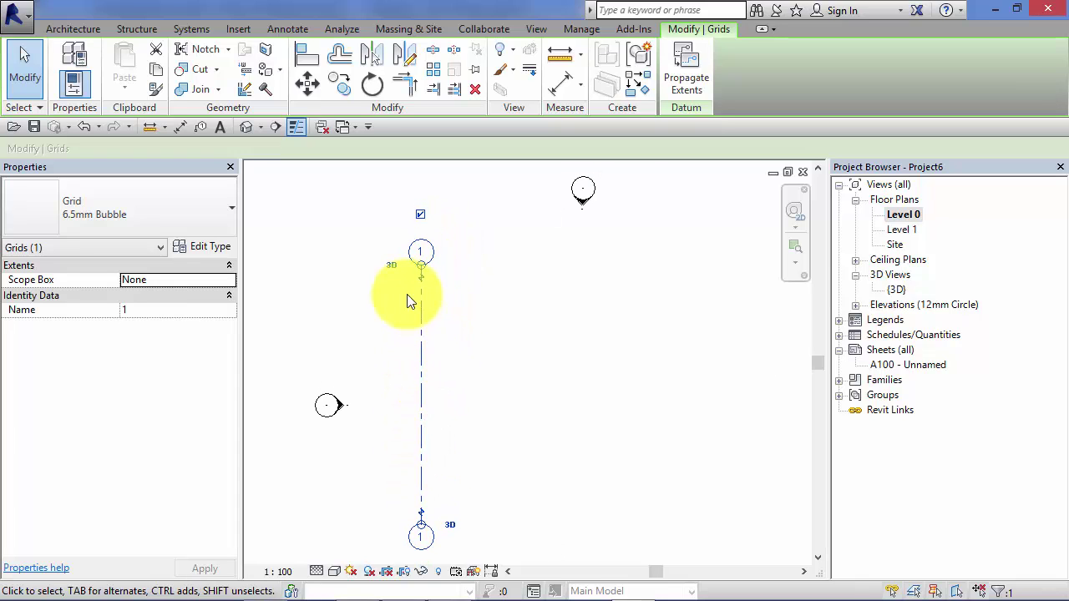
scroll(420, 278, up, 3)
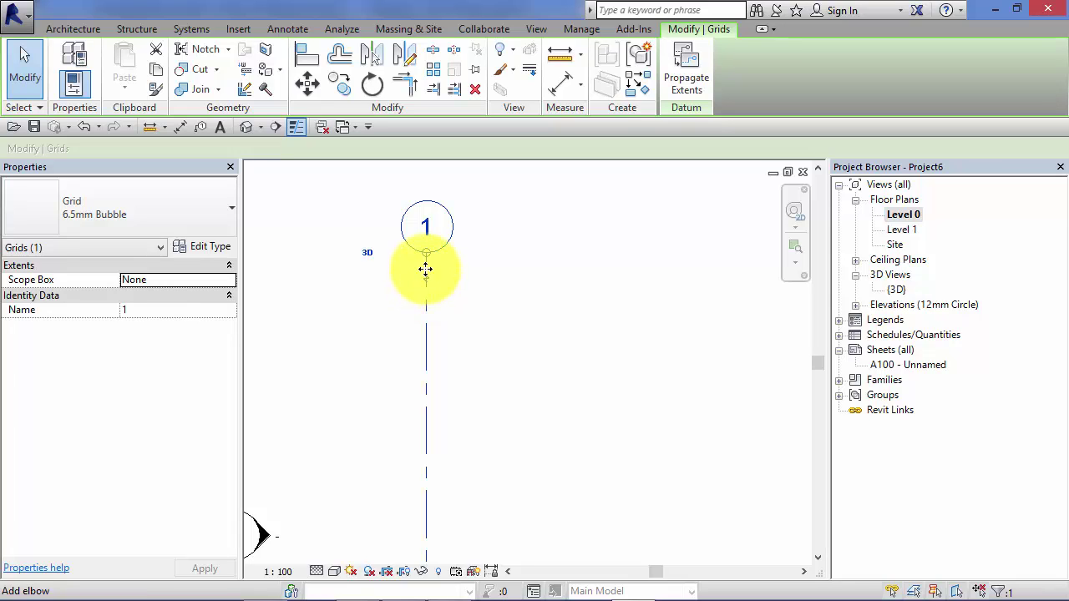
middle_drag(413, 279, 394, 362)
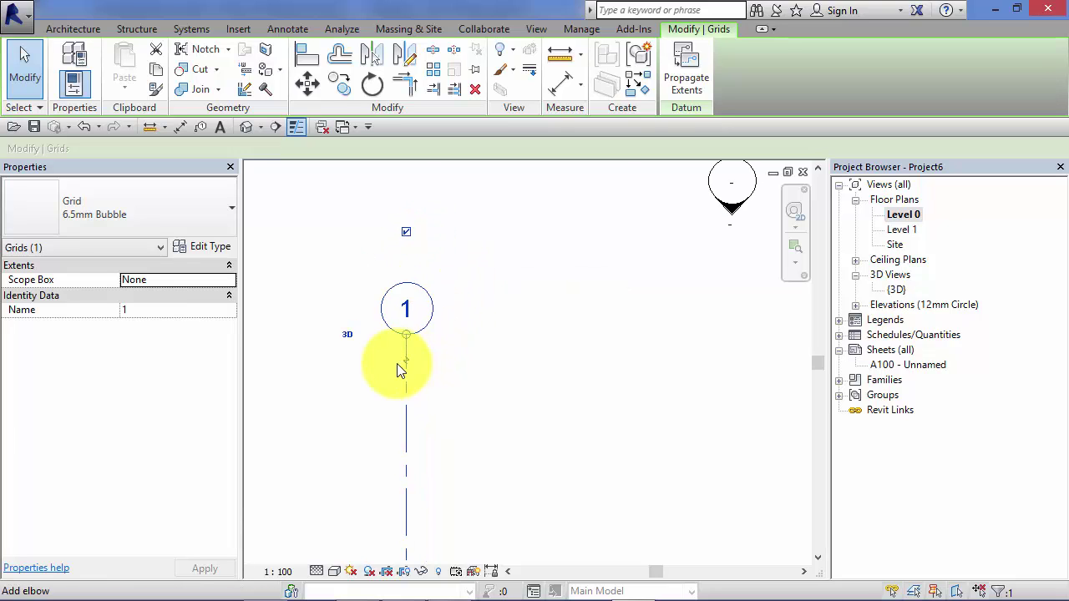
scroll(404, 347, down, 2)
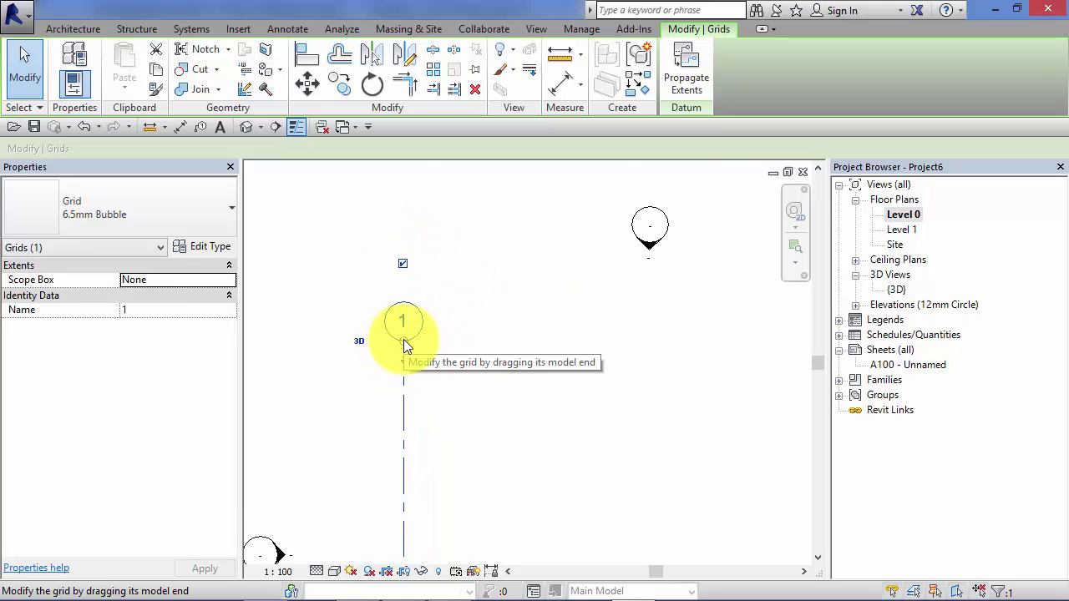
drag(403, 342, 405, 309)
Step: Draw vertical grids 2 and 3 right of grid 1, starting level with its bottom end
click(447, 338)
scroll(448, 339, down, 1)
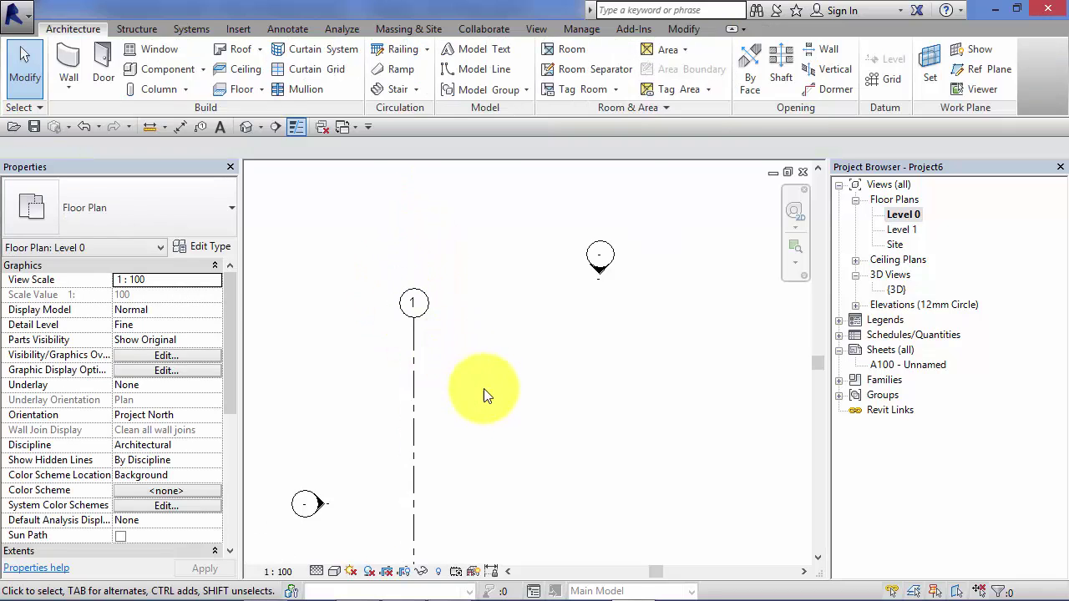
mouse_move(484, 393)
middle_down()
mouse_move(477, 317)
mouse_move(435, 339)
middle_up()
scroll(468, 324, down, 1)
scroll(467, 343, down, 1)
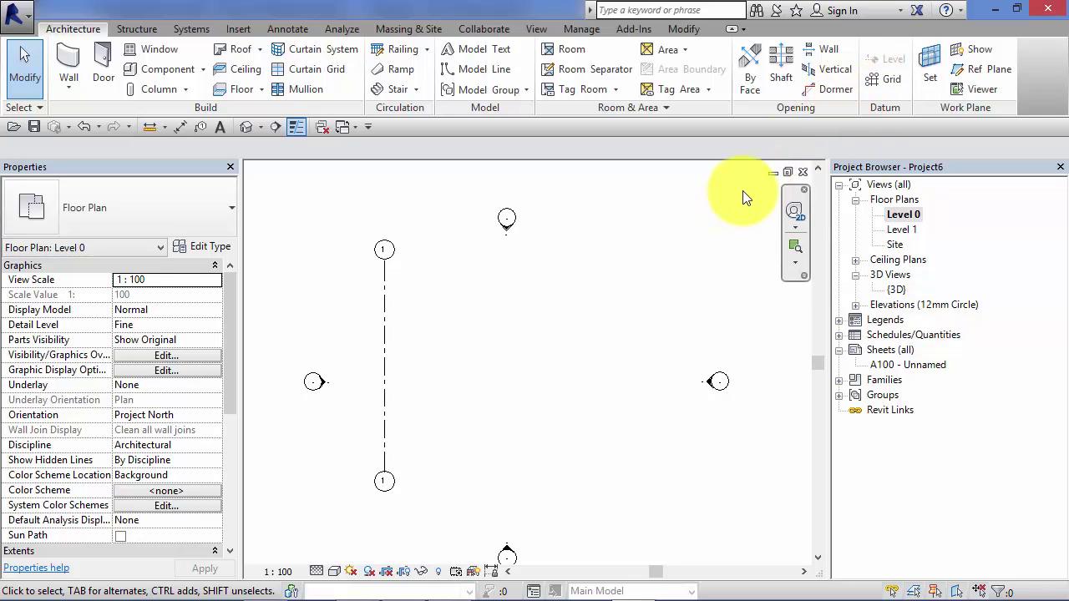
click(887, 77)
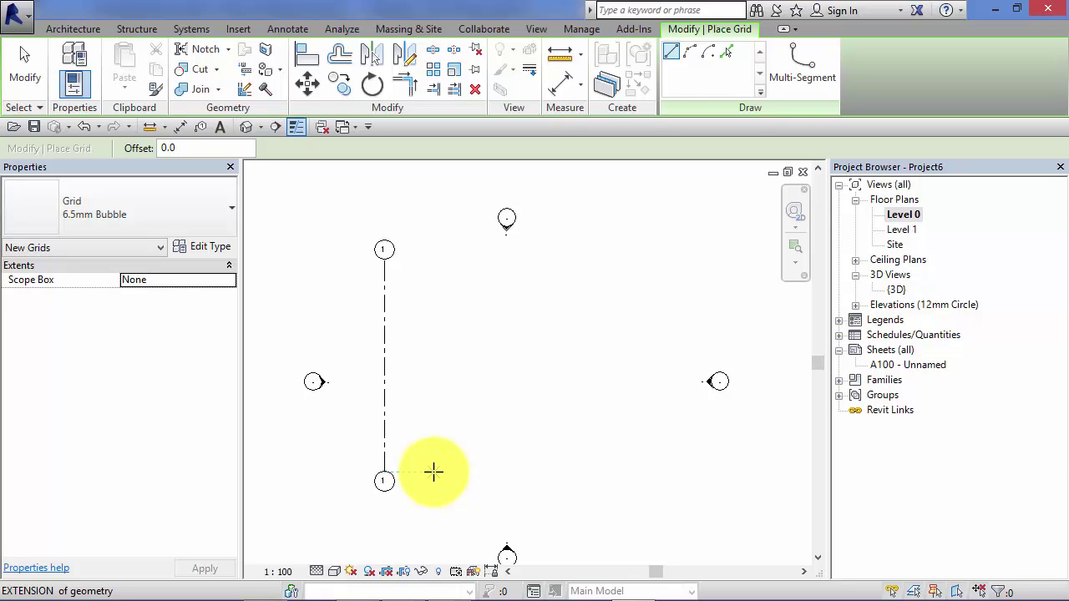
click(436, 472)
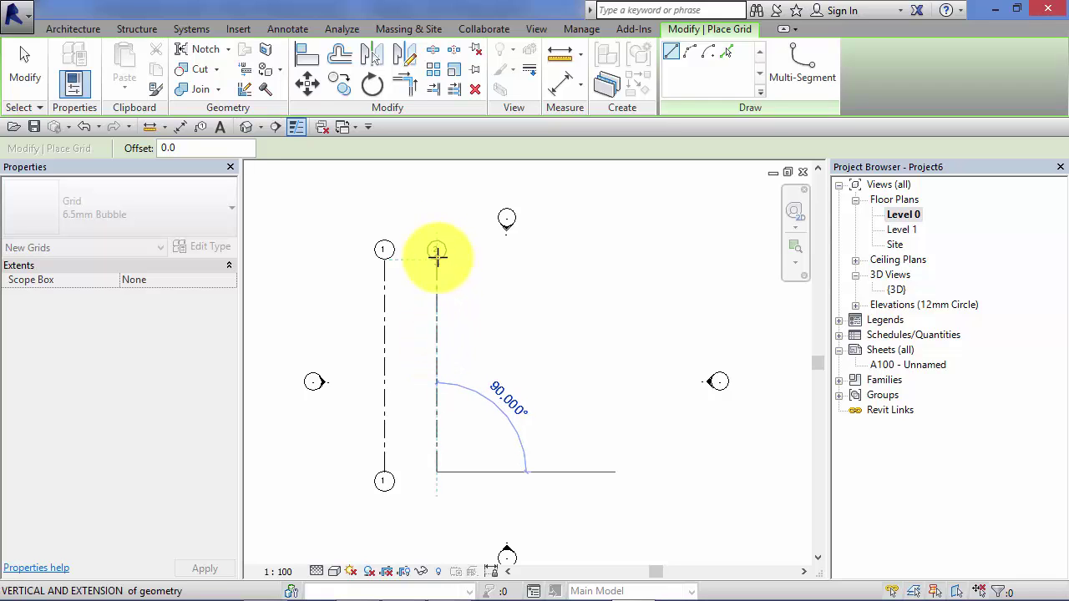
click(435, 253)
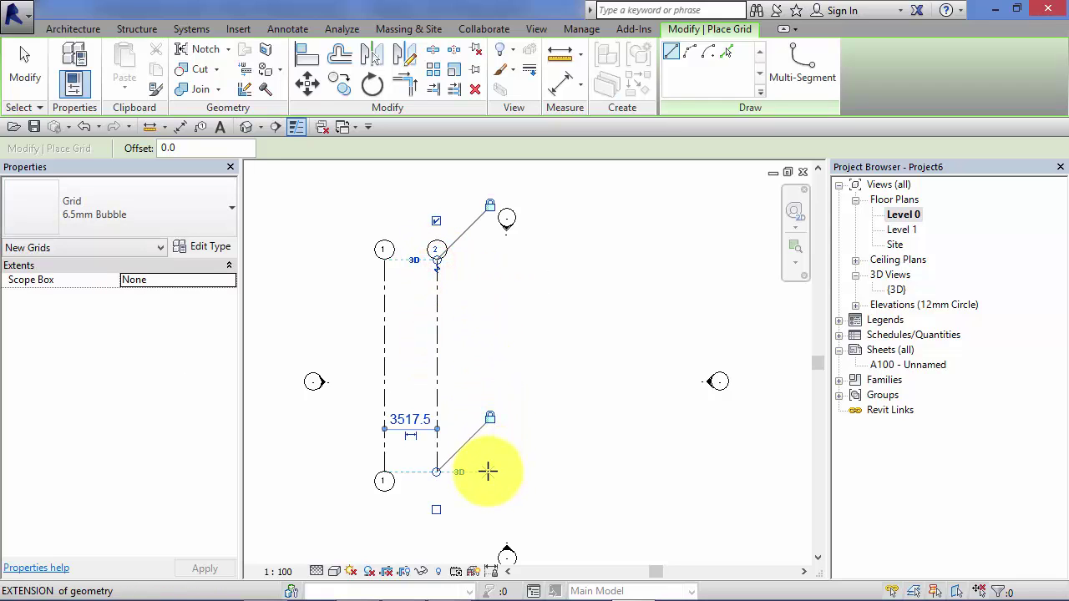
click(488, 471)
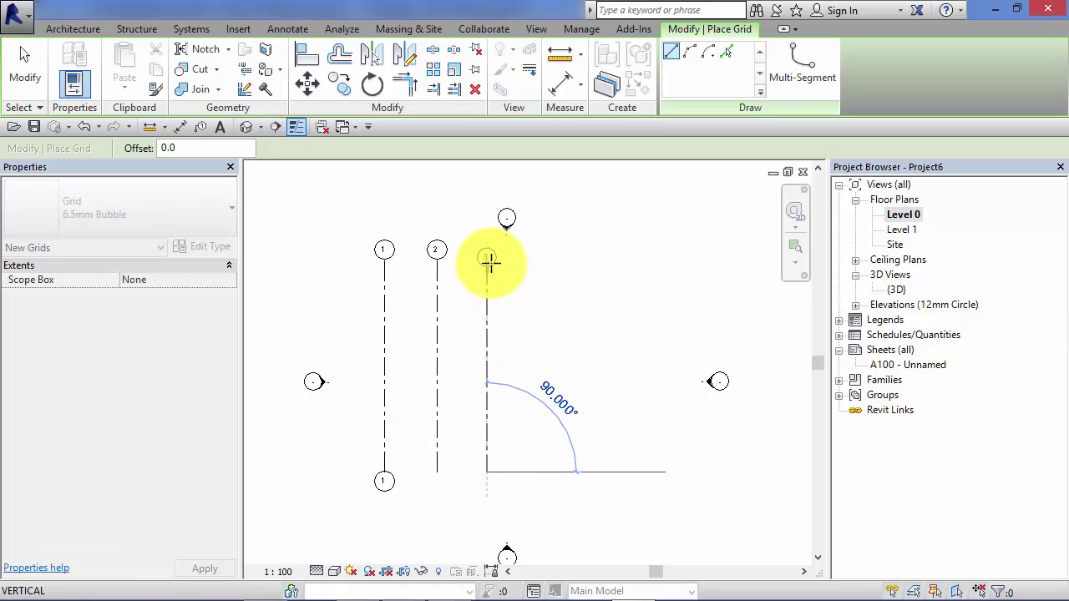
click(488, 259)
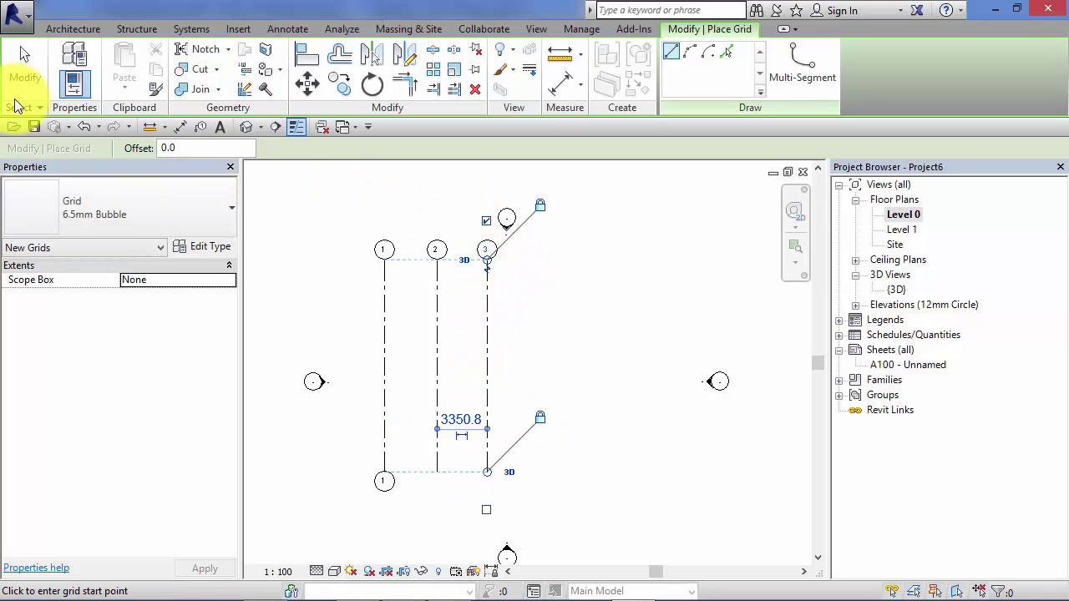
click(23, 68)
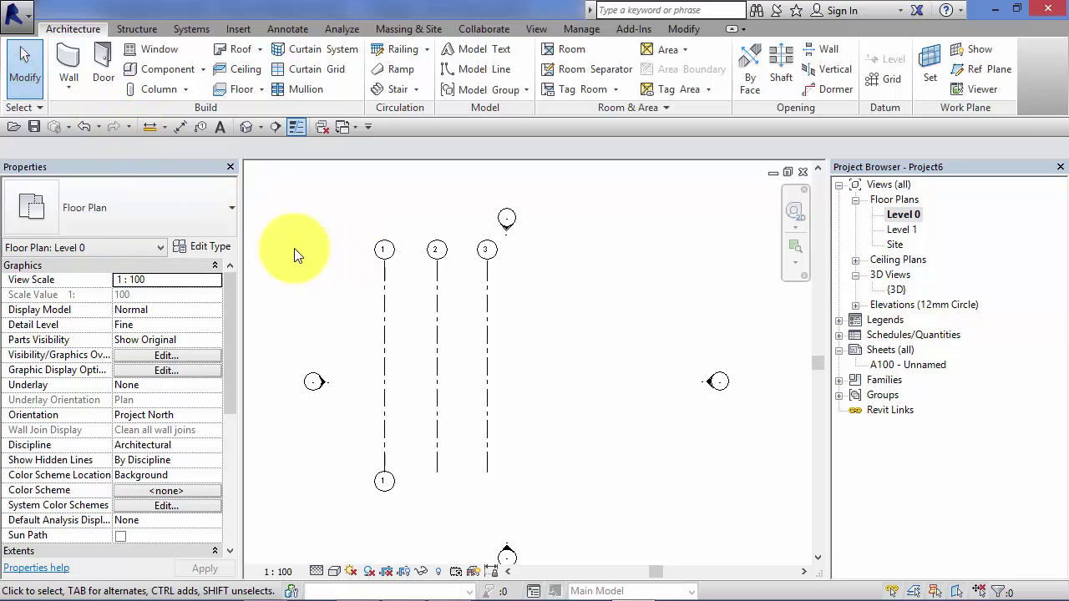
Step: Copy grid 3 to the right to create grid 4
click(486, 322)
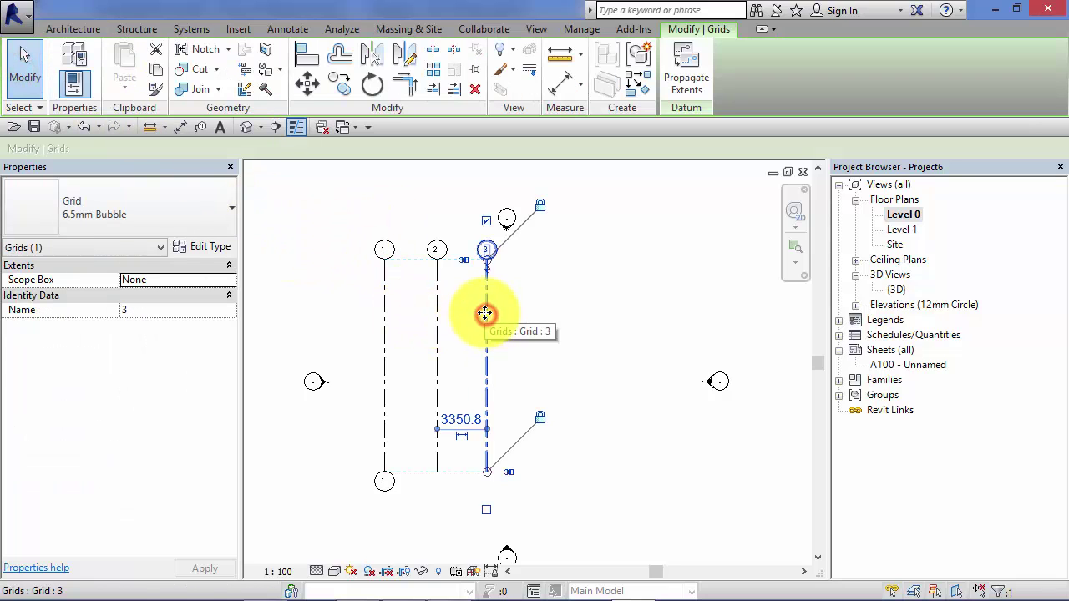
click(337, 82)
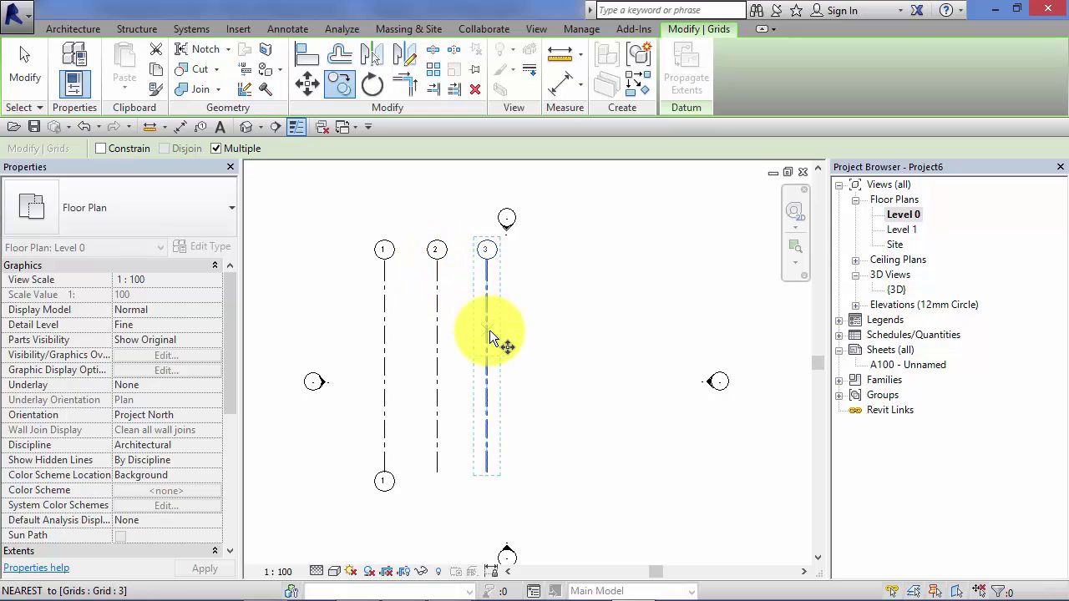
click(486, 327)
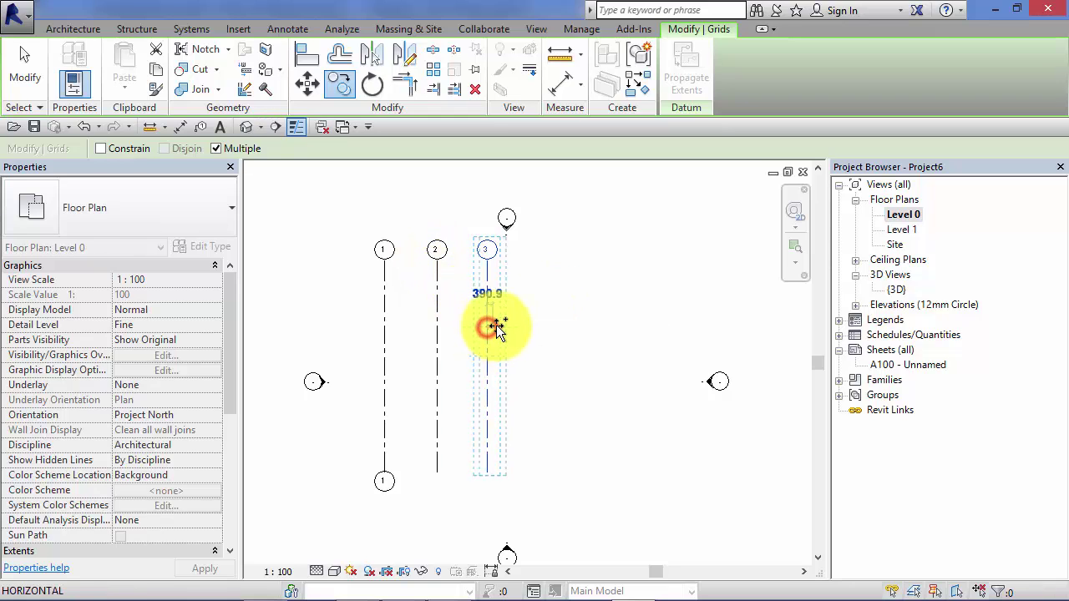
click(542, 329)
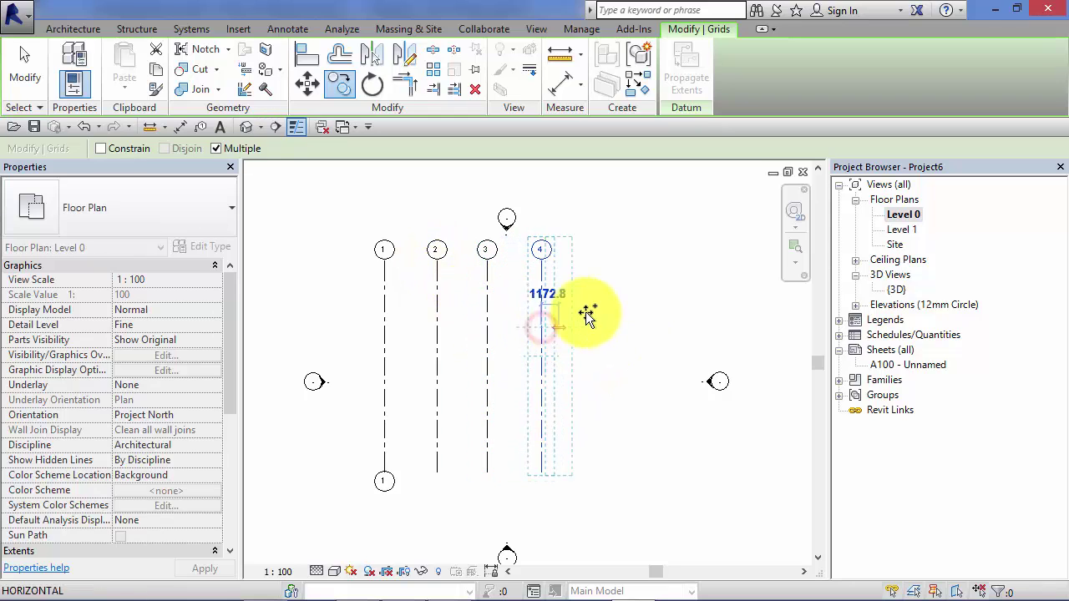
click(15, 62)
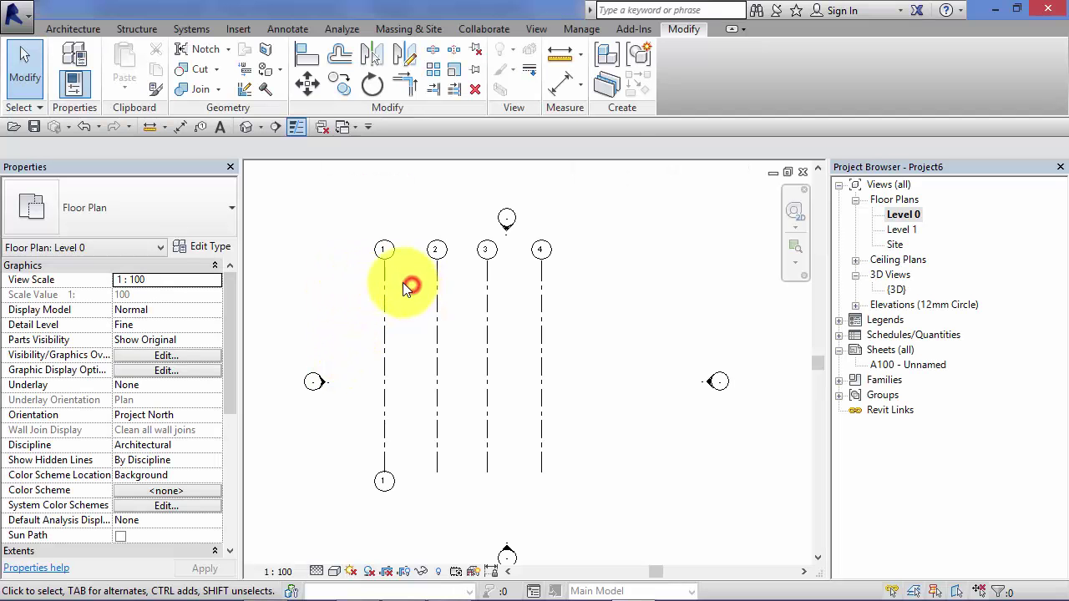
Step: Relabel grid 1 as A
scroll(408, 283, up, 2)
scroll(413, 282, up, 1)
middle_drag(430, 303, 444, 376)
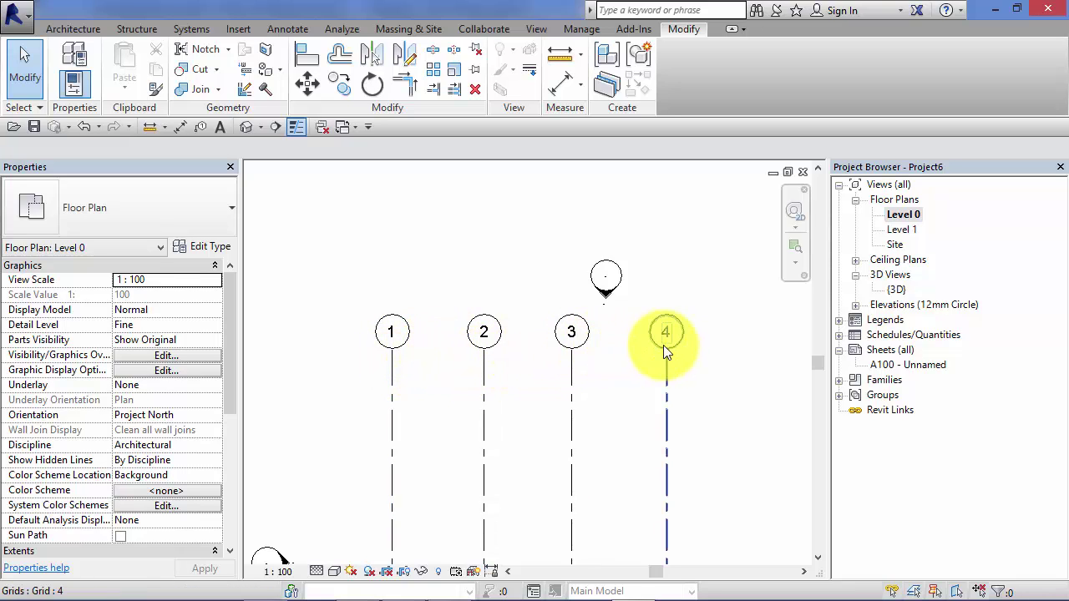
scroll(429, 392, up, 2)
middle_drag(429, 392, 371, 357)
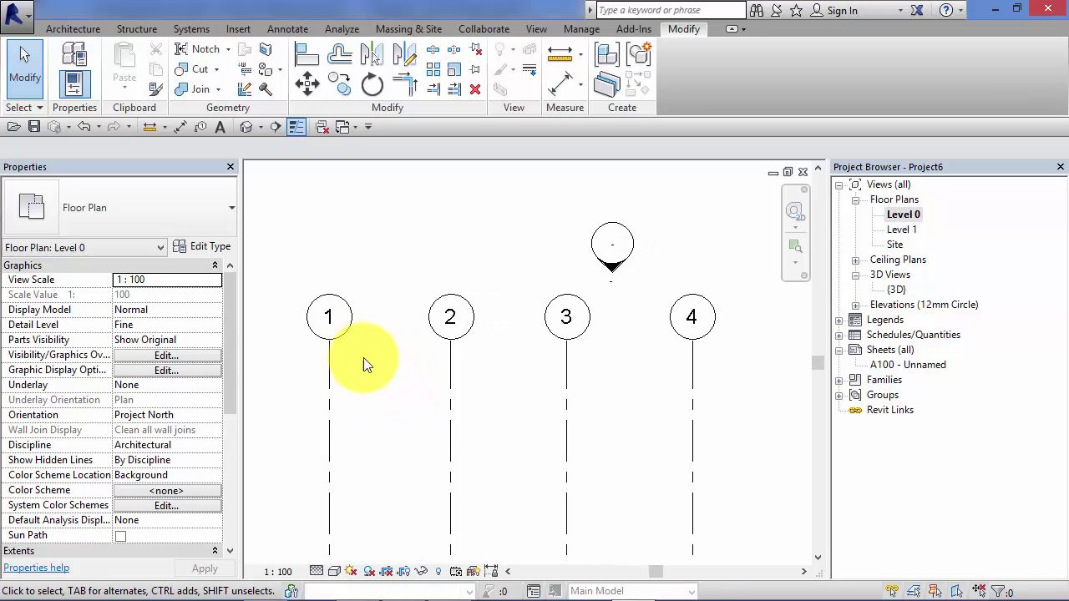
click(330, 384)
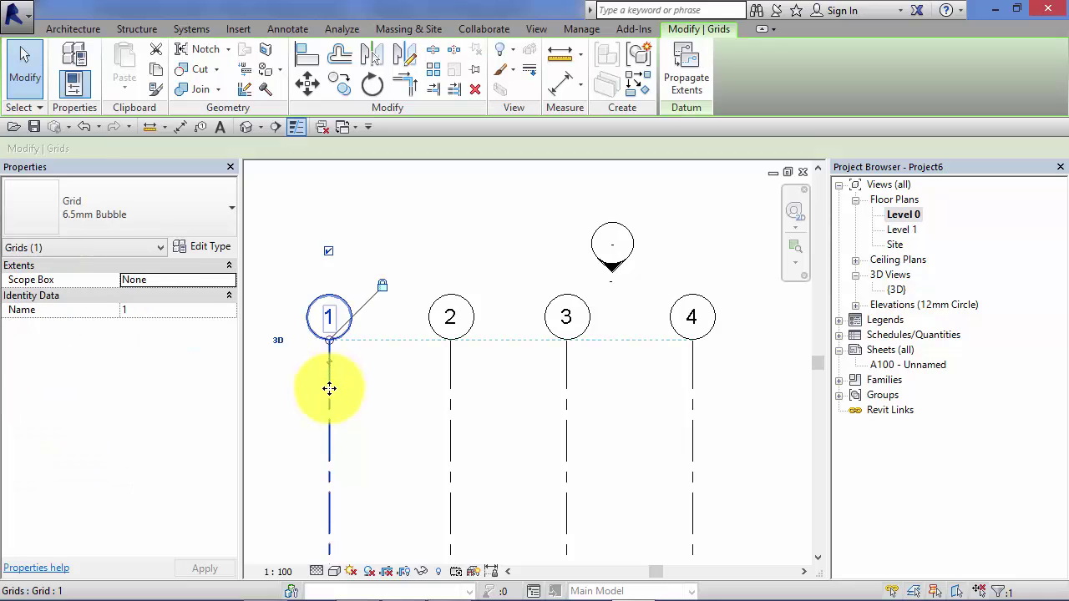
click(329, 381)
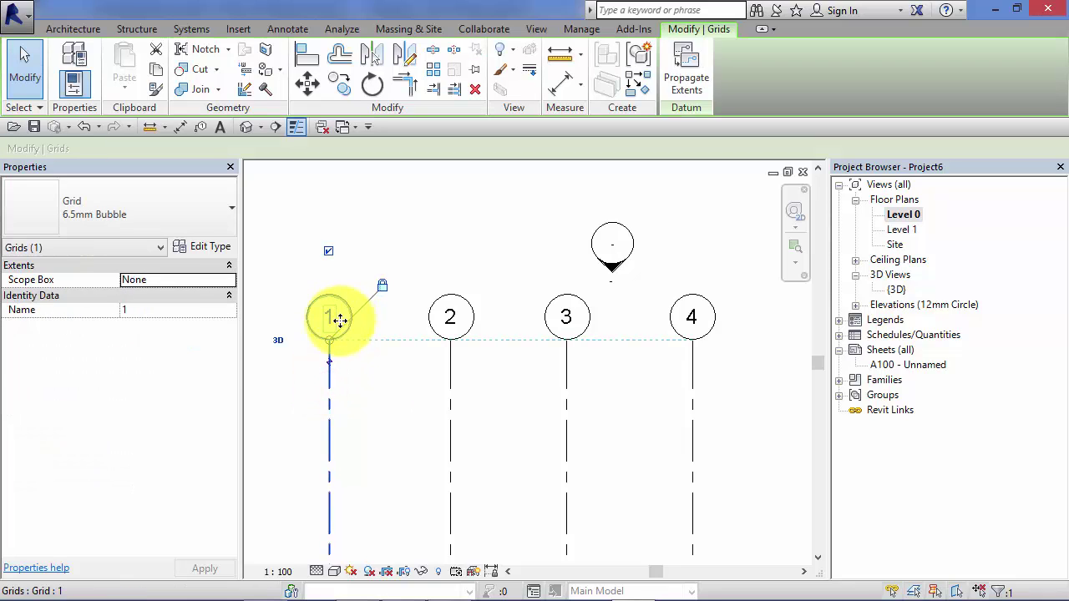
key(Escape)
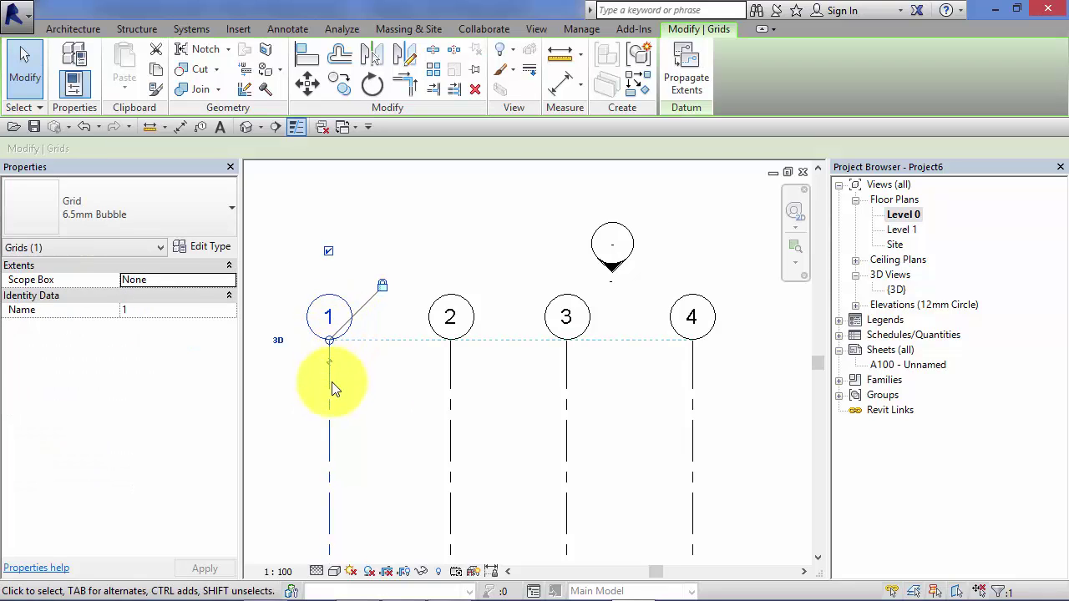
click(328, 317)
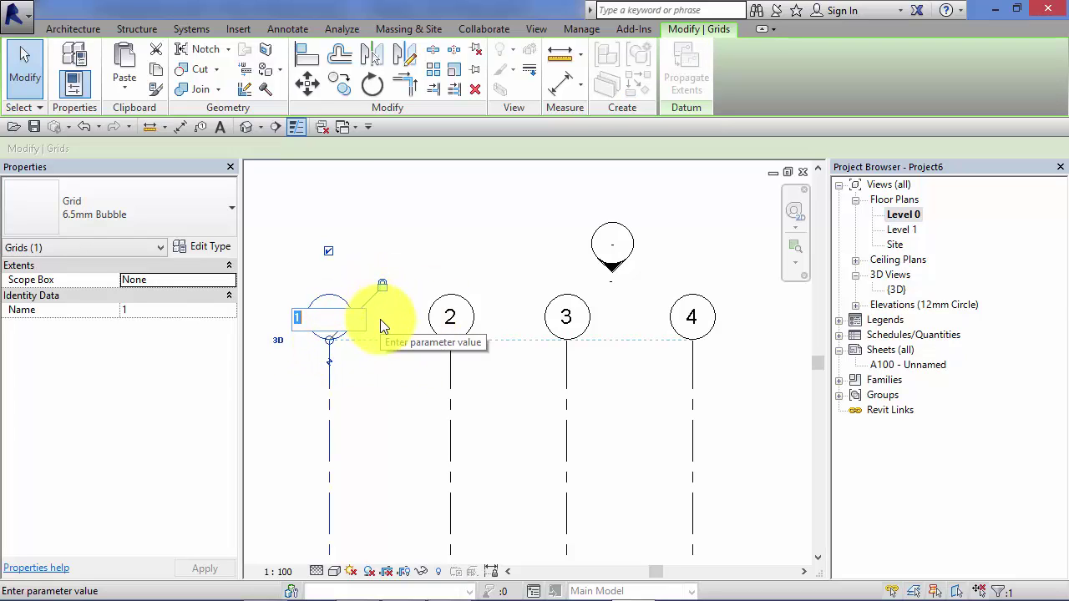
text(A)
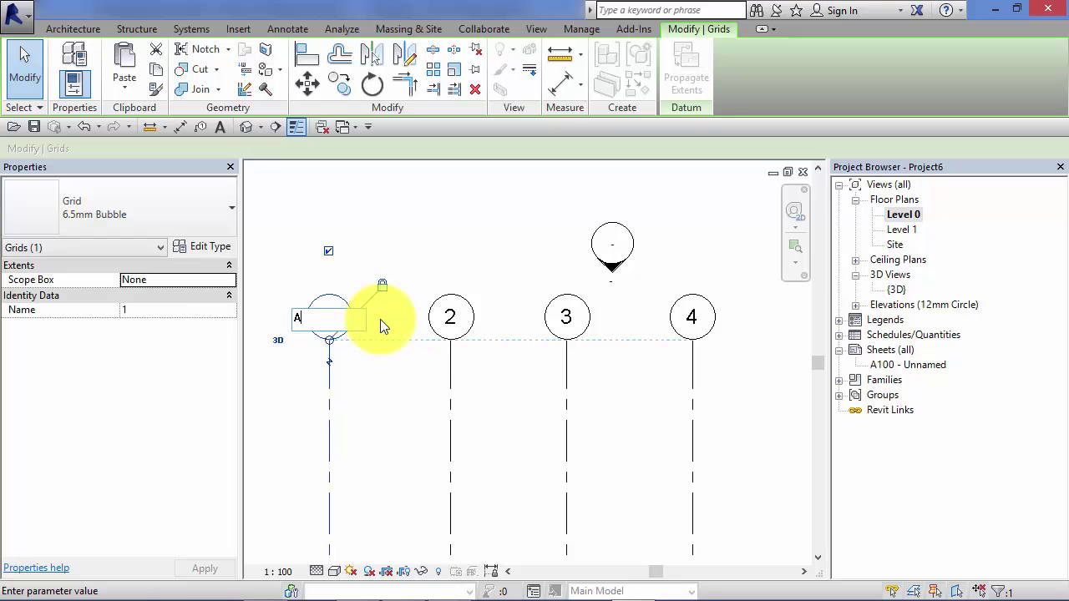
key(Return)
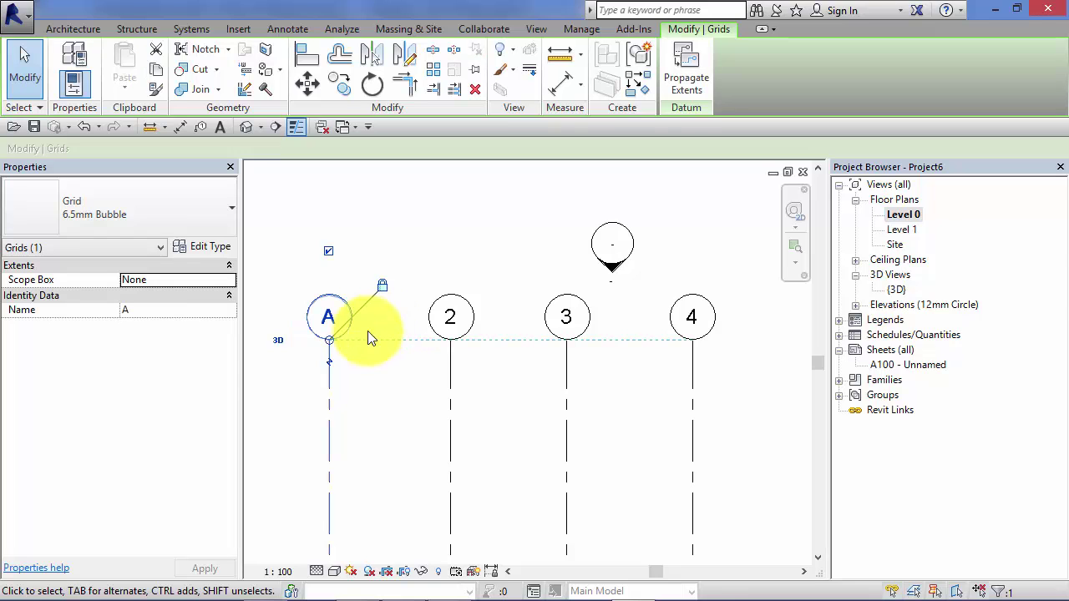
Step: Relabel grids 2, 3 and 4 as B, C and D
click(446, 314)
click(448, 315)
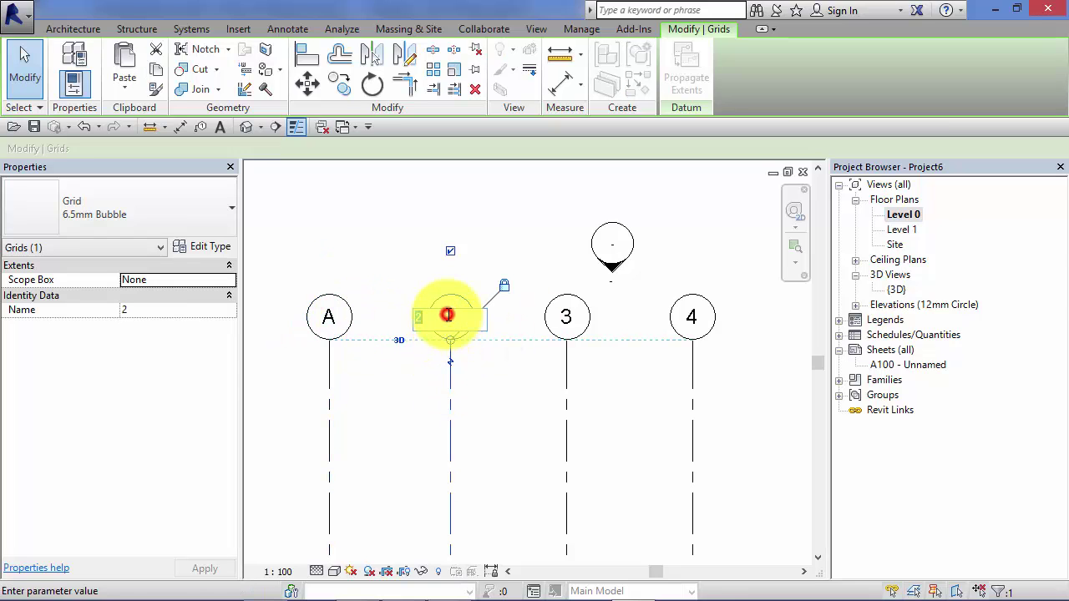
text(B)
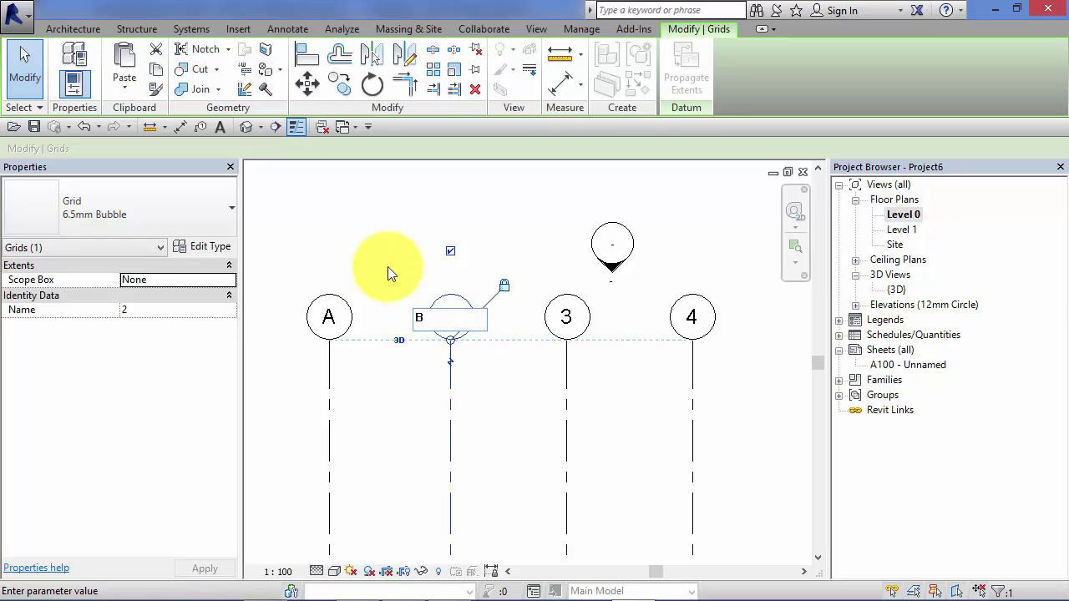
click(529, 410)
click(566, 358)
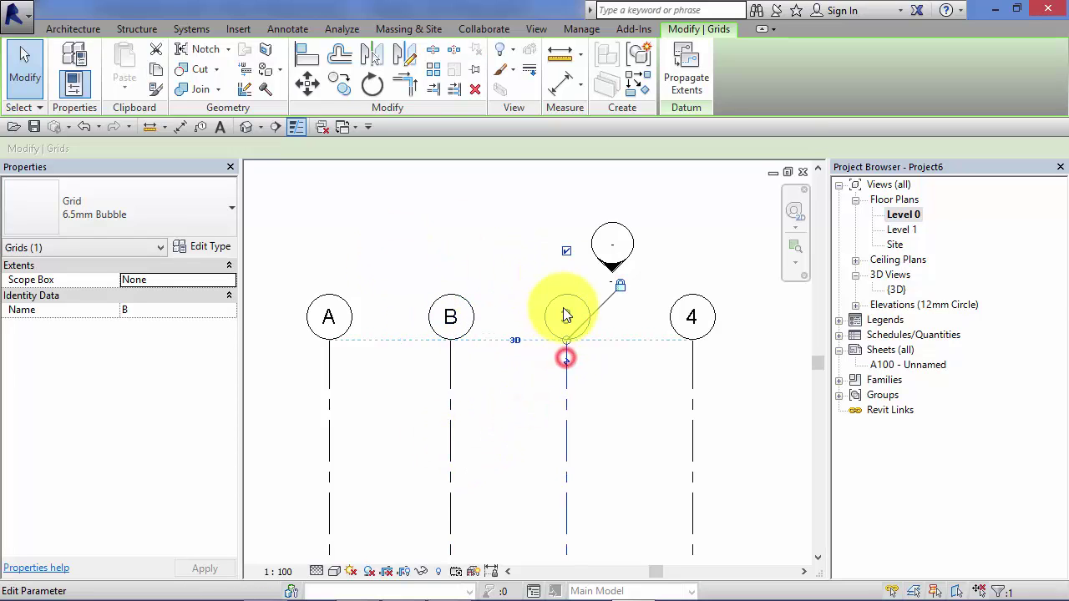
click(565, 314)
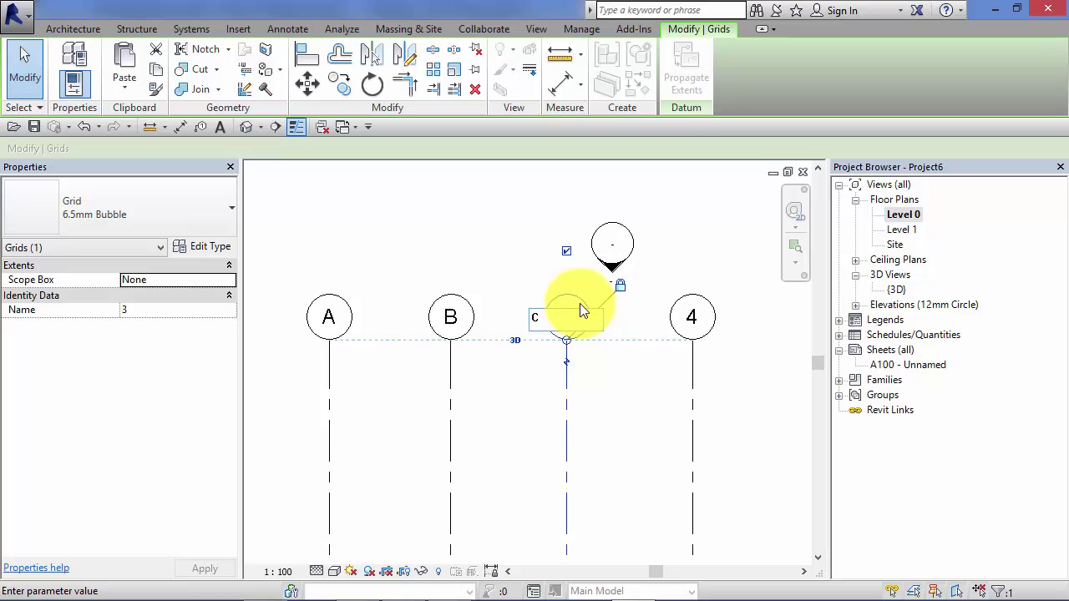
key(Return)
click(691, 410)
click(691, 318)
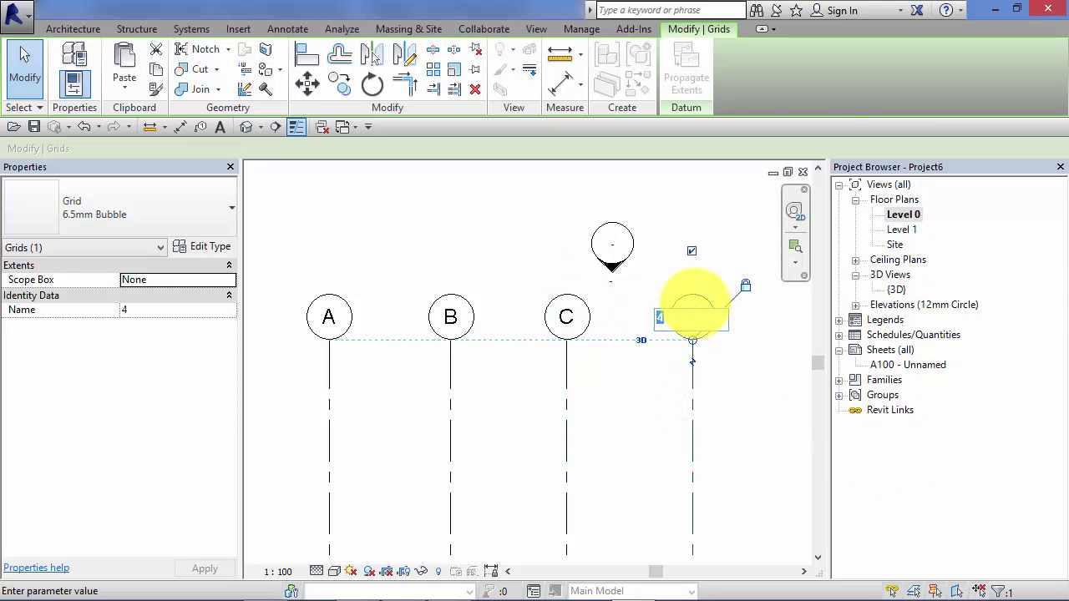
key(Return)
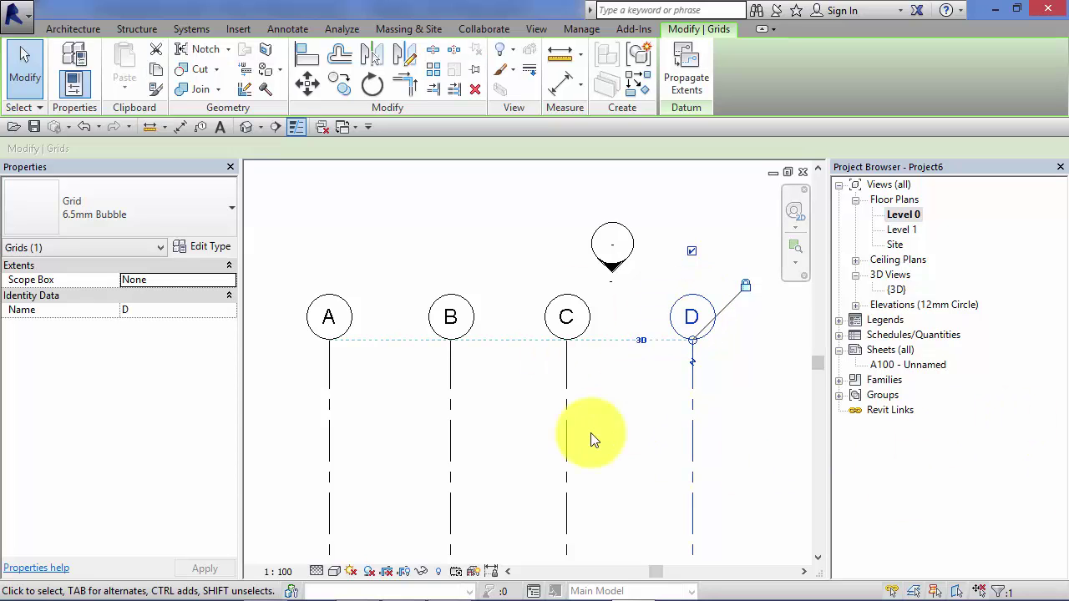
click(723, 423)
scroll(701, 429, down, 4)
middle_drag(701, 429, 540, 355)
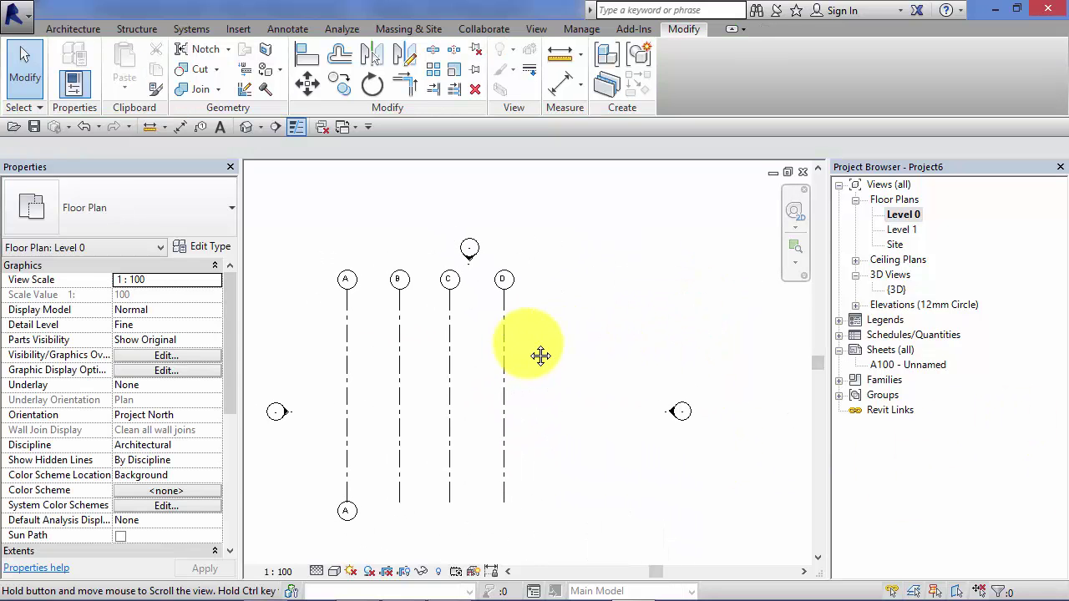
Step: Draw vertical grids E and F right of grid D, matching the other grids' length
click(73, 28)
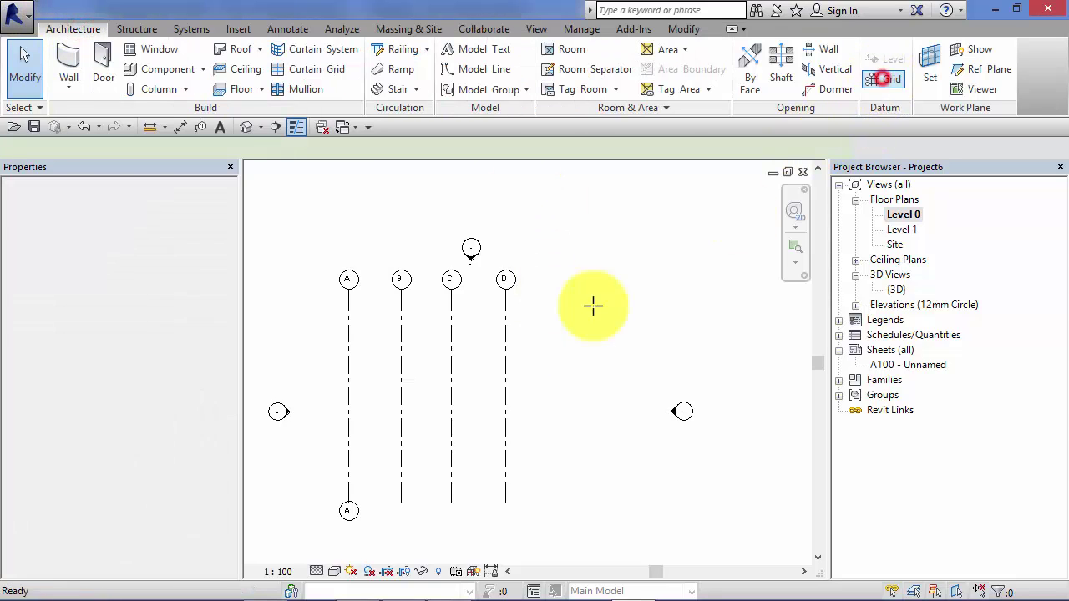
click(885, 78)
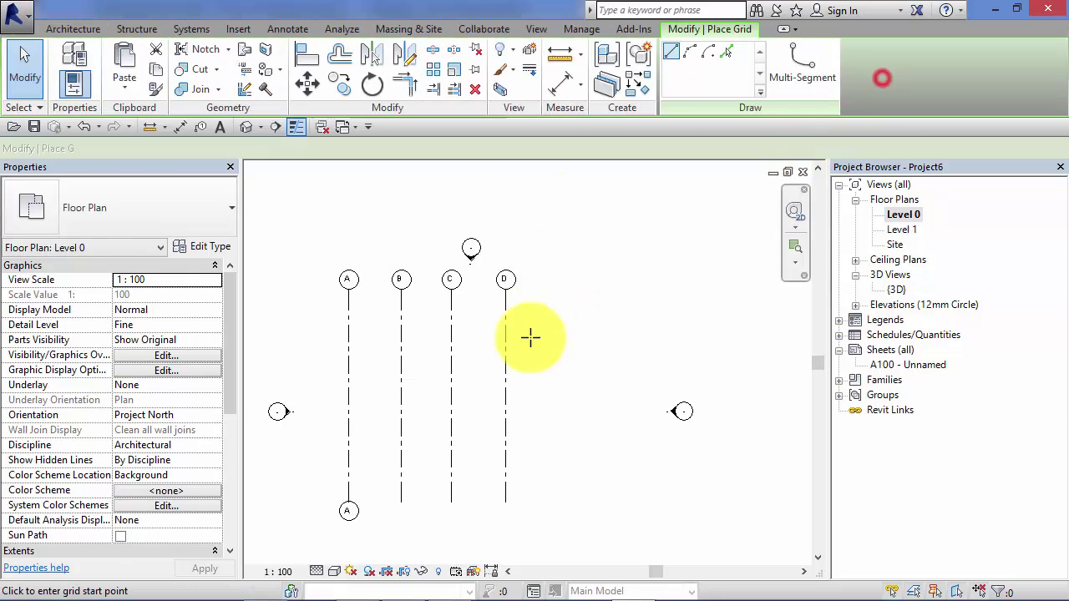
click(556, 500)
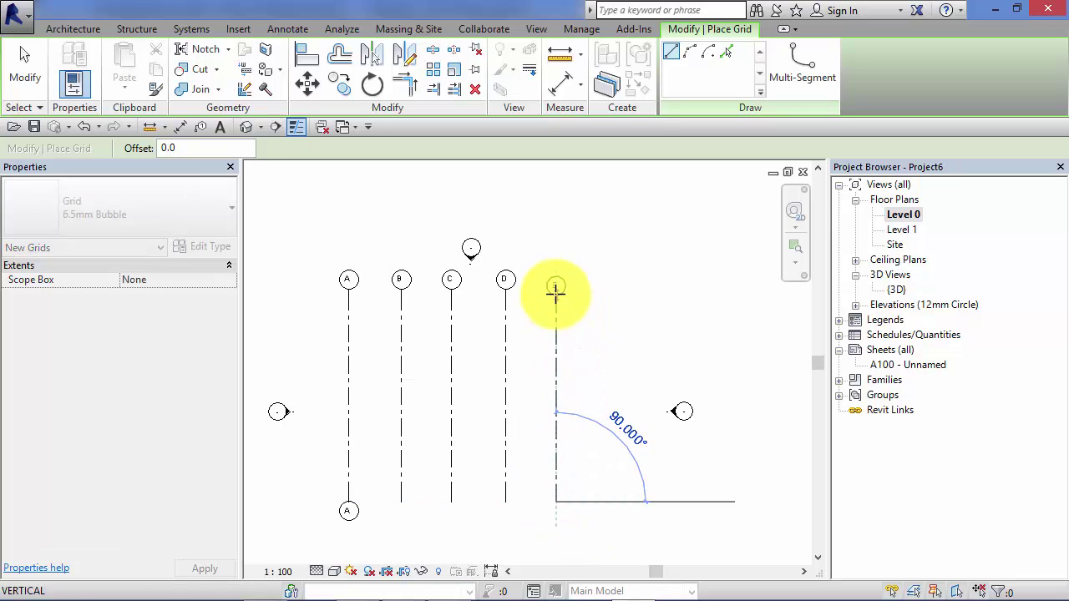
click(556, 289)
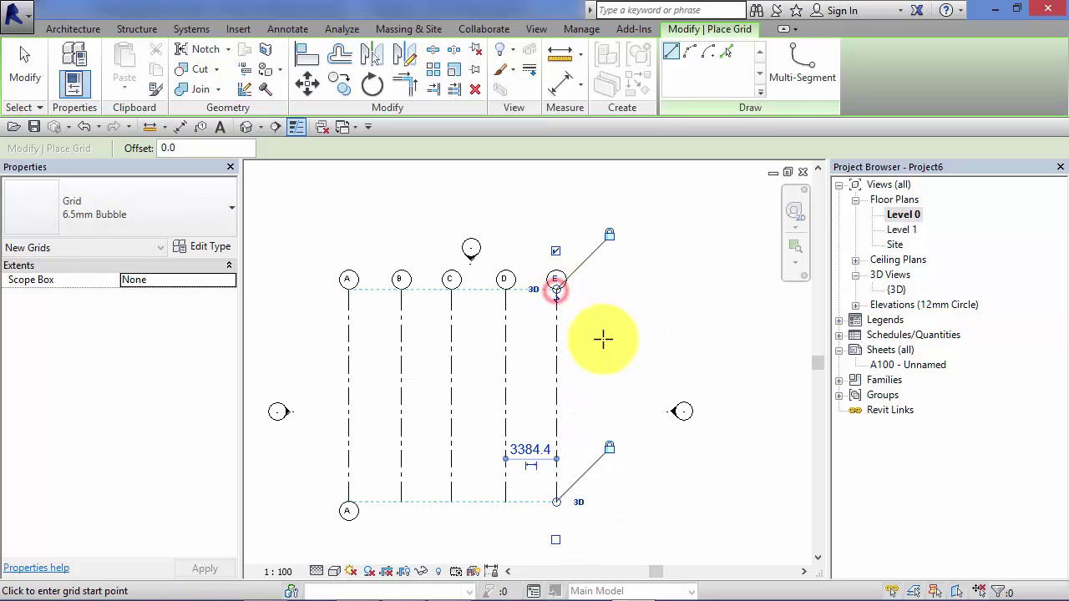
click(601, 501)
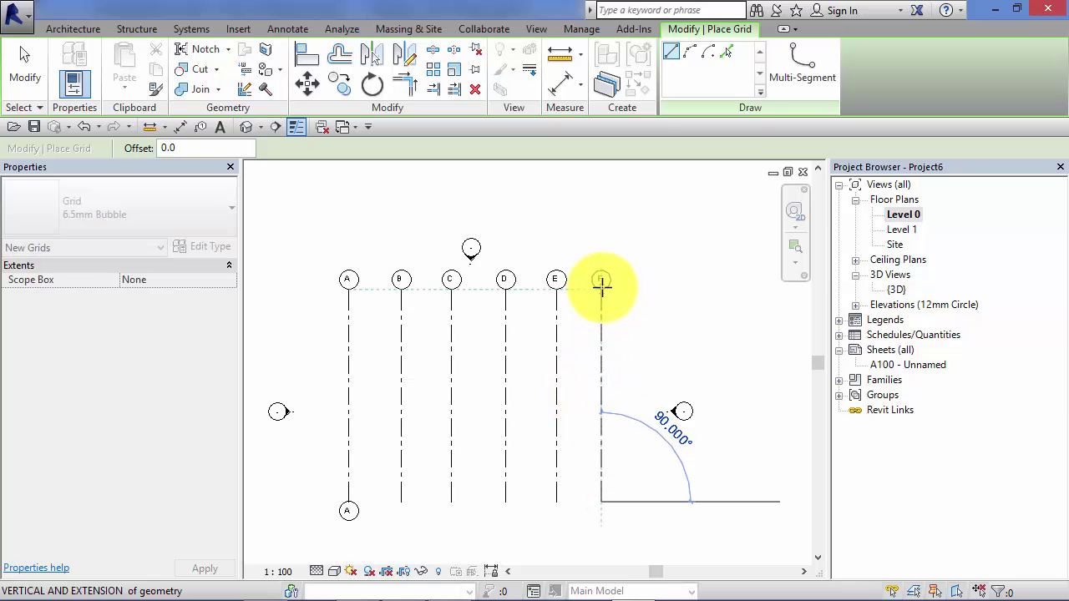
click(602, 289)
scroll(587, 318, up, 3)
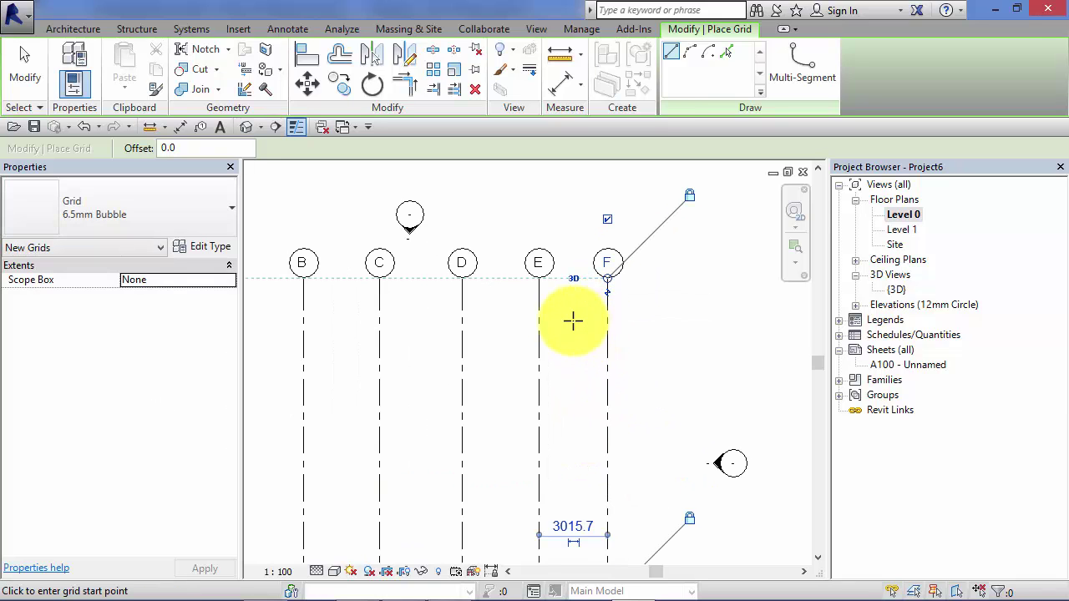
scroll(562, 315, up, 2)
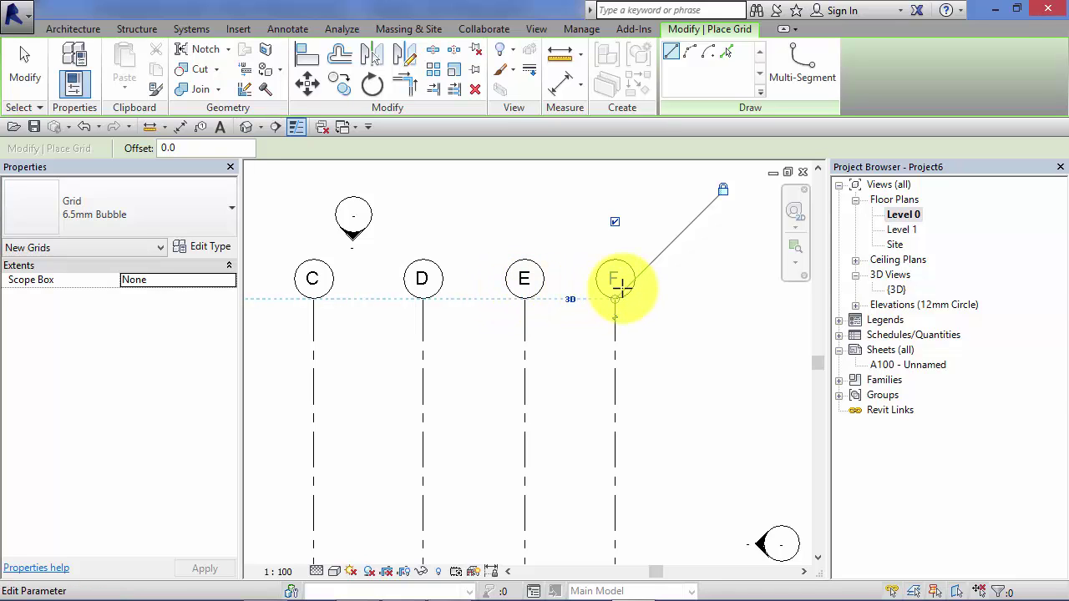
scroll(655, 355, down, 1)
scroll(655, 356, down, 1)
middle_drag(690, 456, 672, 412)
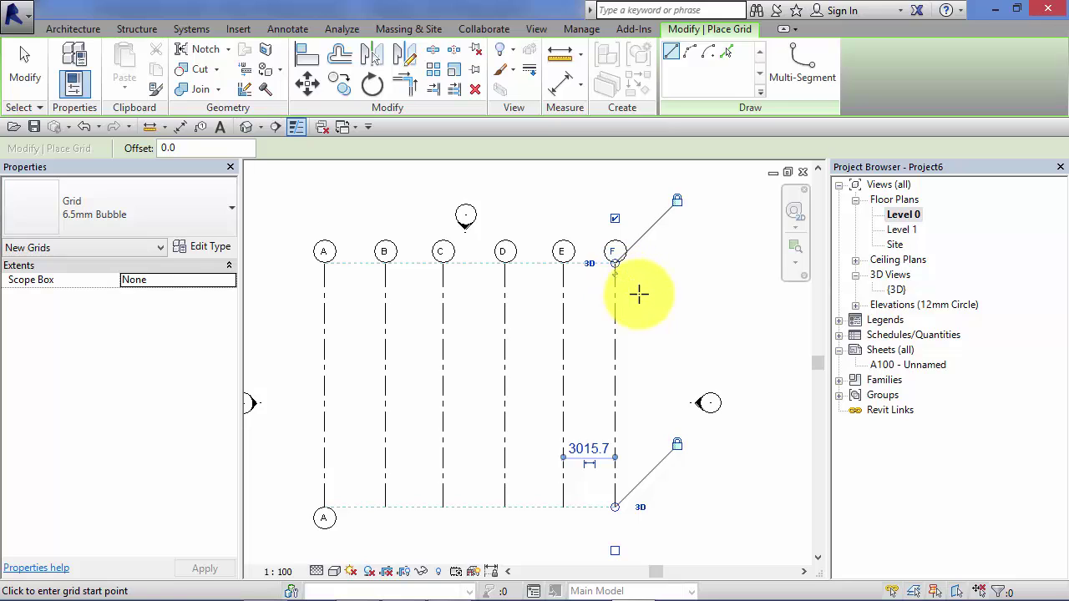
middle_drag(639, 292, 648, 303)
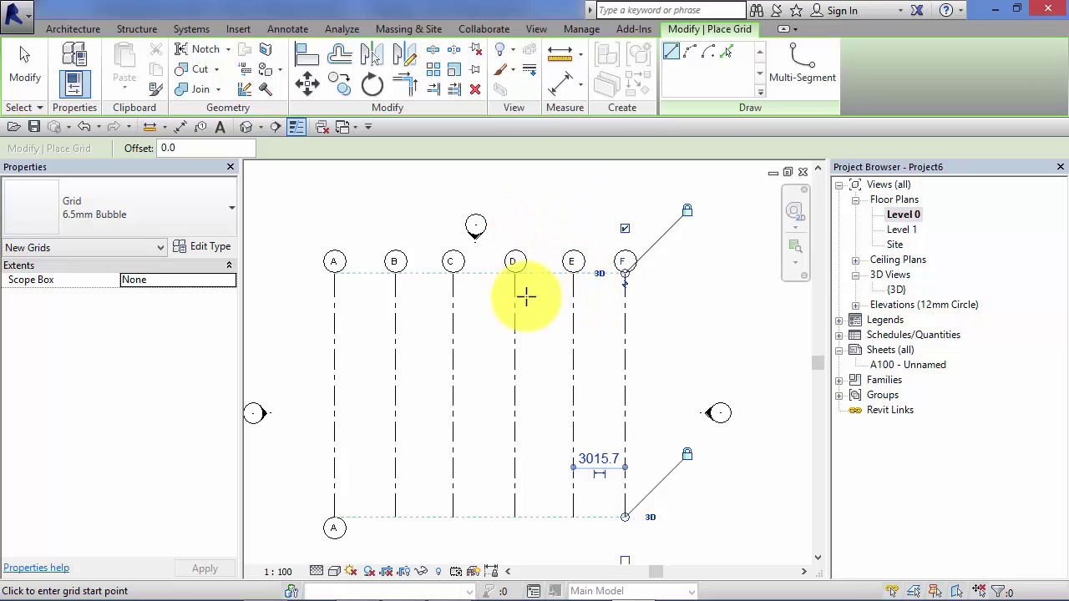
middle_drag(534, 293, 554, 311)
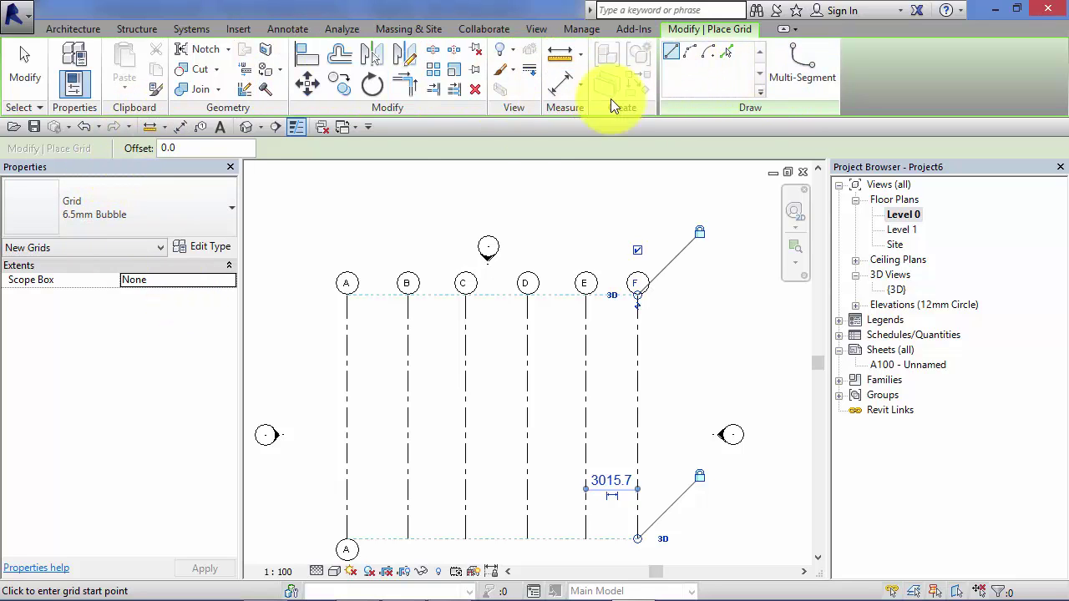
Step: Draw a horizontal grid from left of A to past F and rename it from G to 1
click(313, 340)
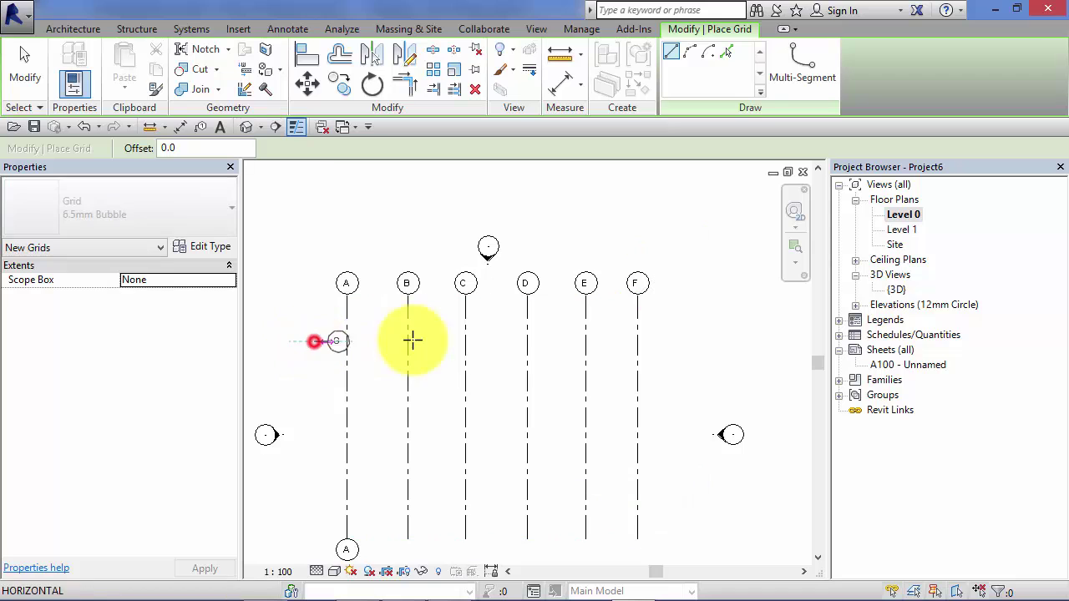
click(690, 341)
scroll(690, 344, up, 2)
key(Escape)
key(Escape)
click(686, 340)
click(691, 339)
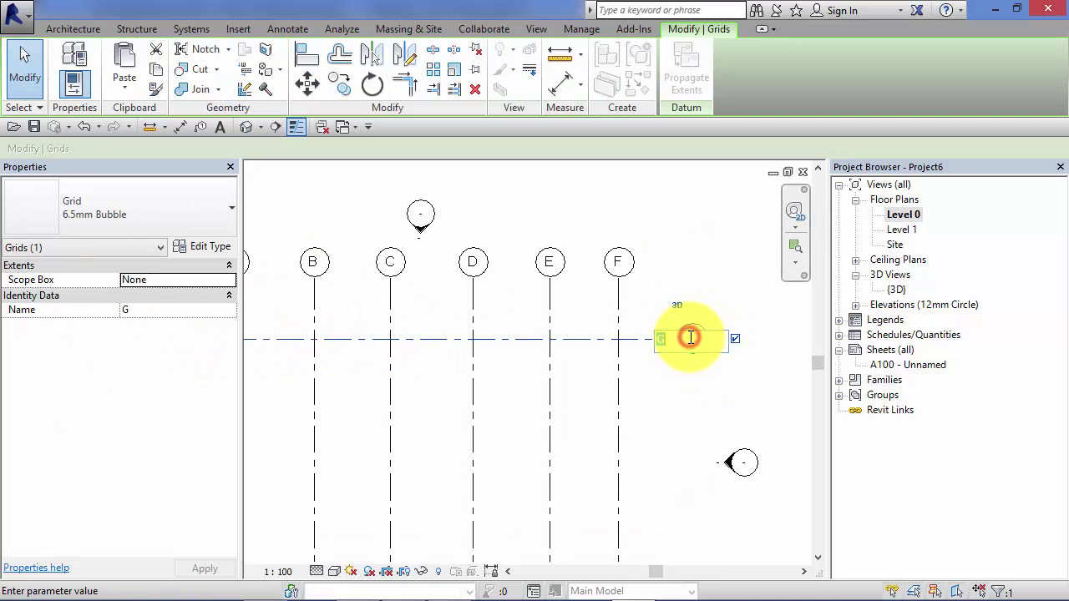
key(Return)
scroll(690, 342, down, 1)
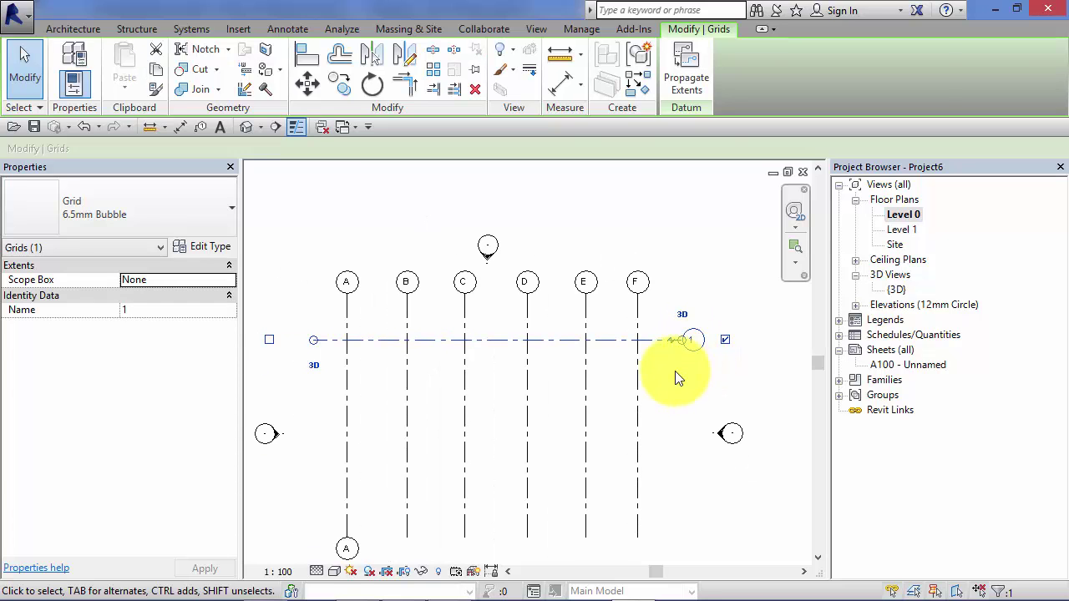
click(666, 371)
Step: Draw horizontal grids 2, 3 and 4 below grid 1, spanning grids A–F
click(885, 83)
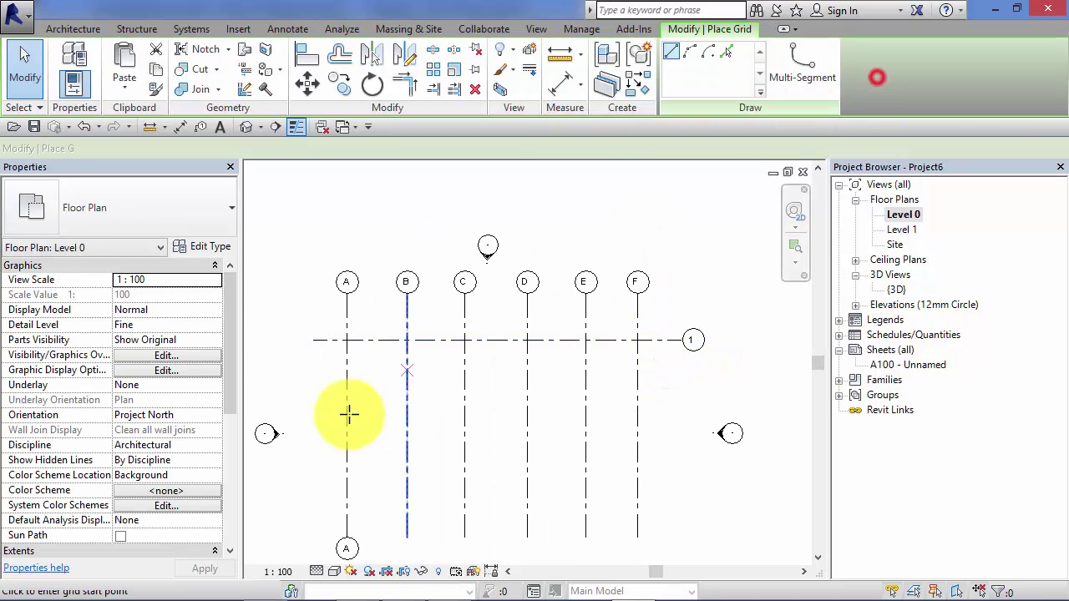
click(313, 385)
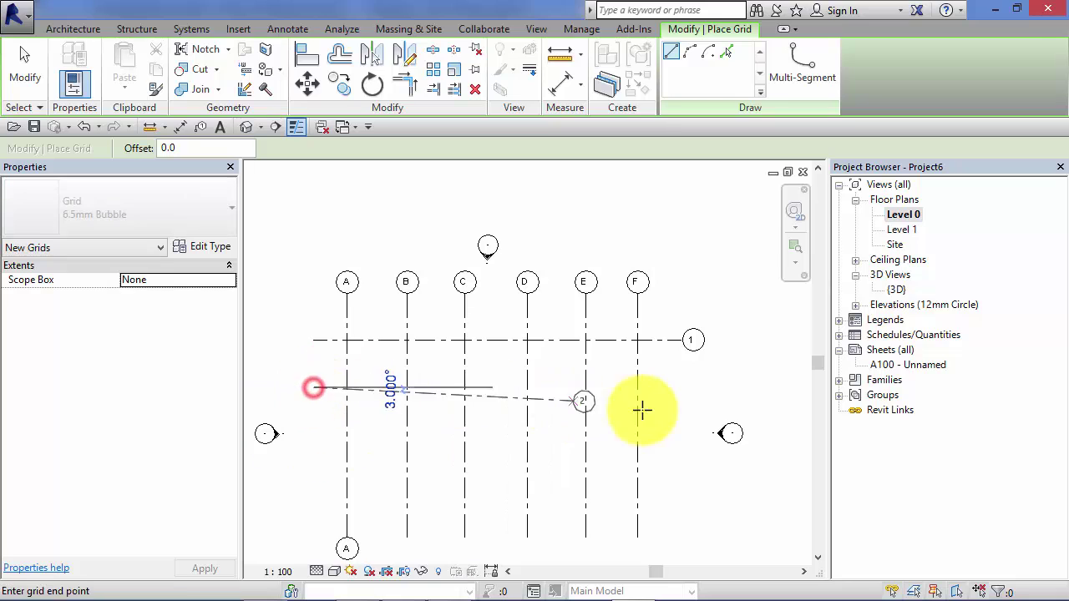
click(685, 388)
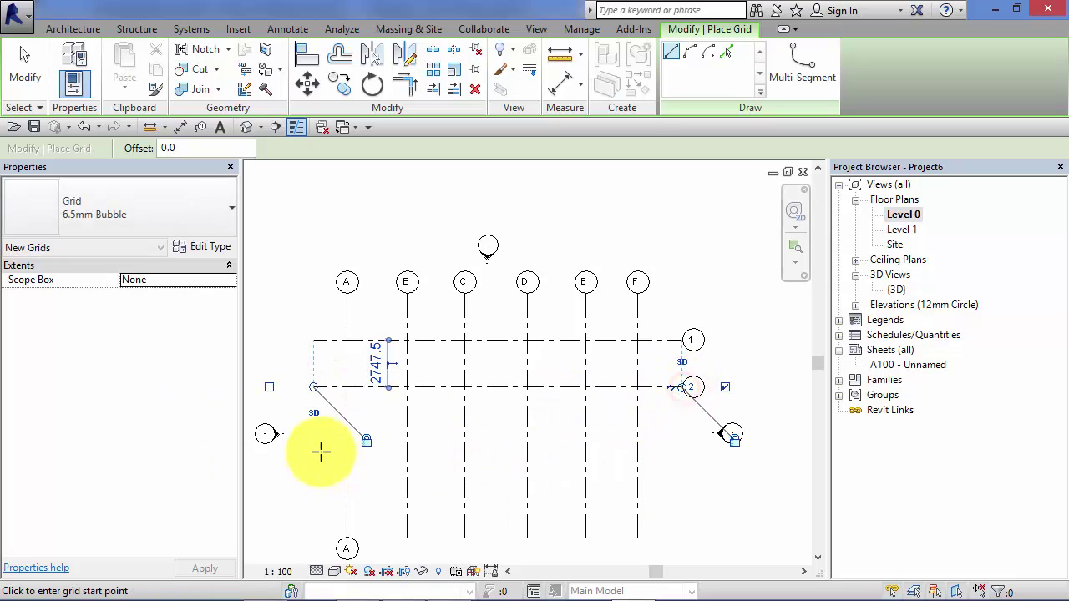
click(314, 447)
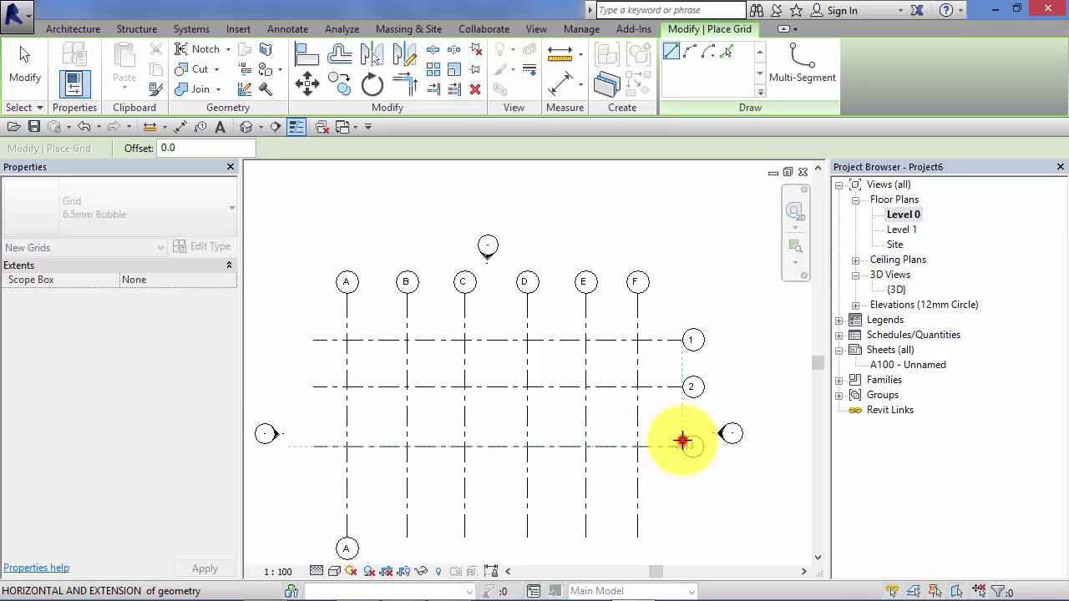
click(682, 442)
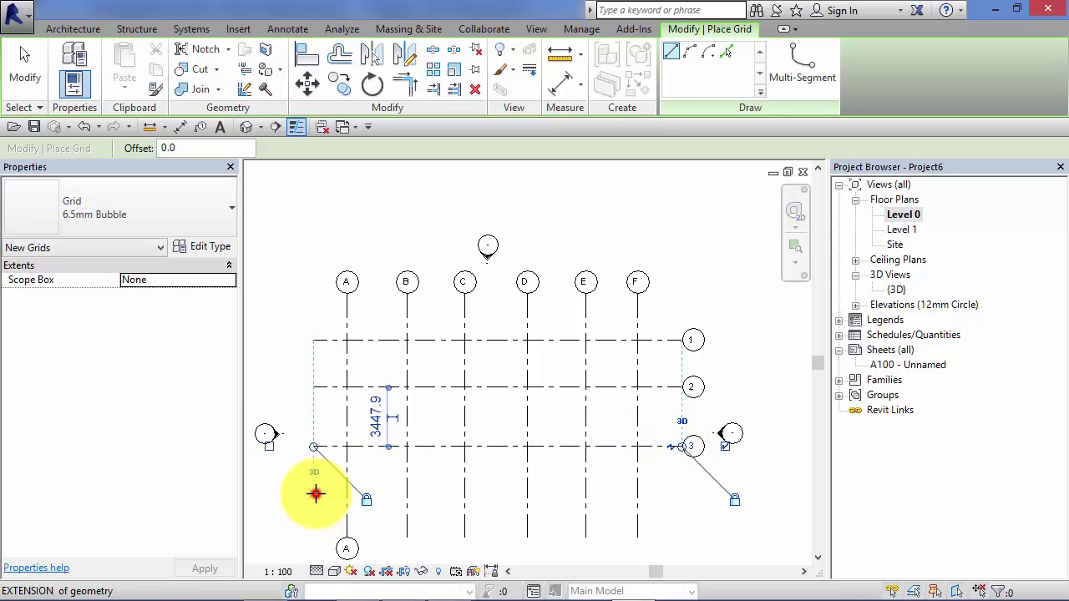
click(315, 493)
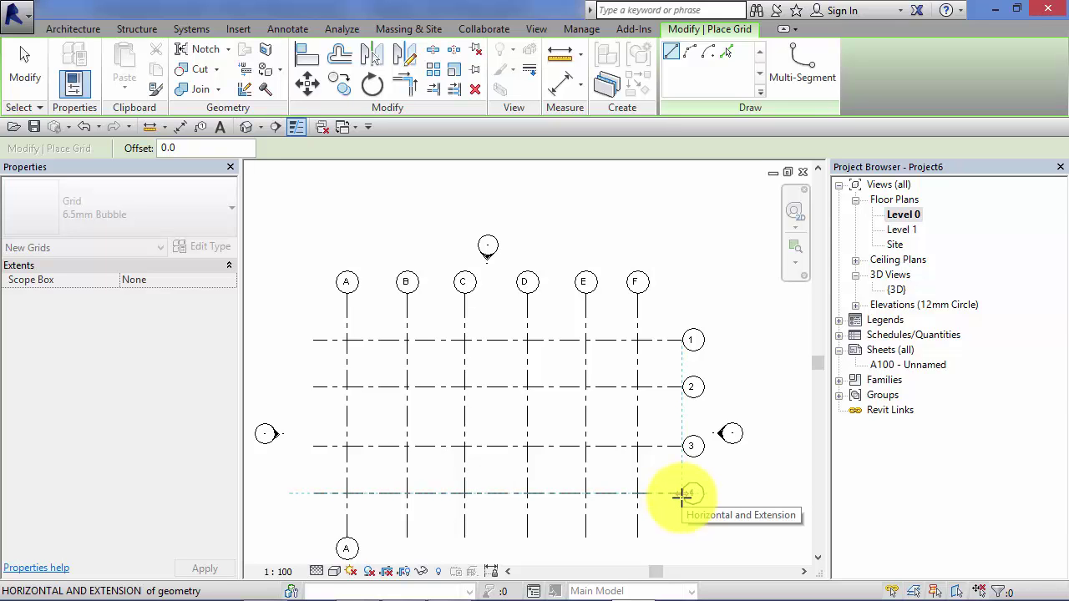
click(682, 495)
key(Escape)
key(Escape)
middle_drag(568, 543, 562, 490)
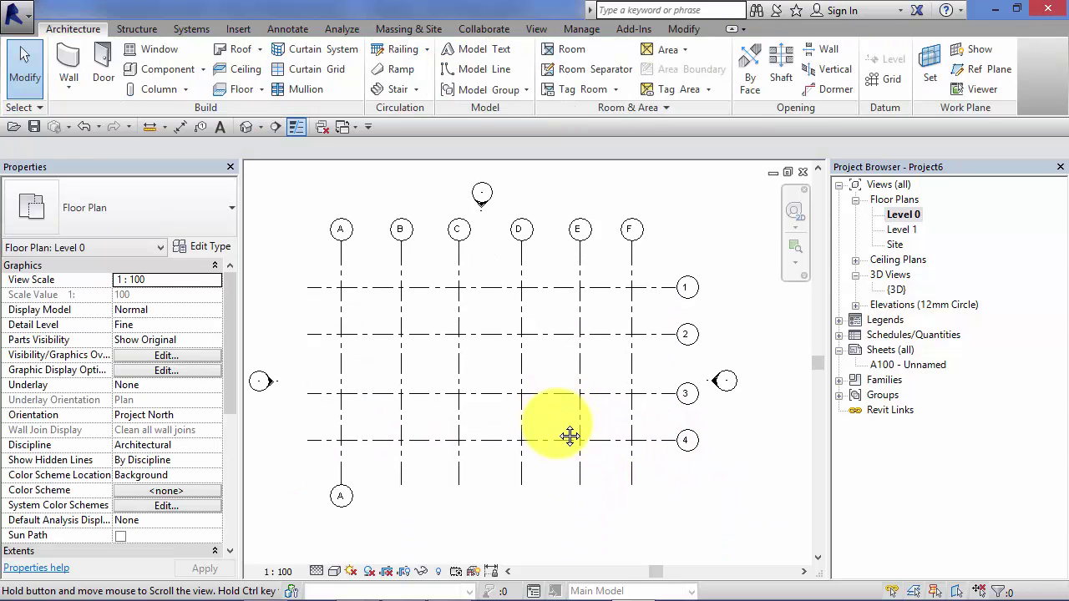
middle_drag(560, 430, 560, 430)
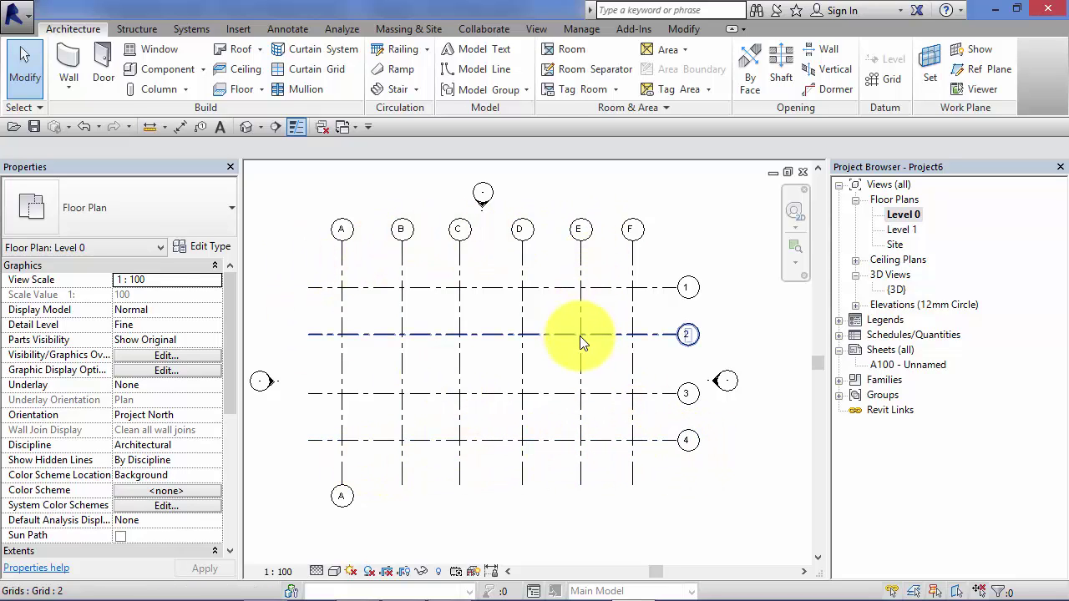
middle_drag(579, 336, 595, 362)
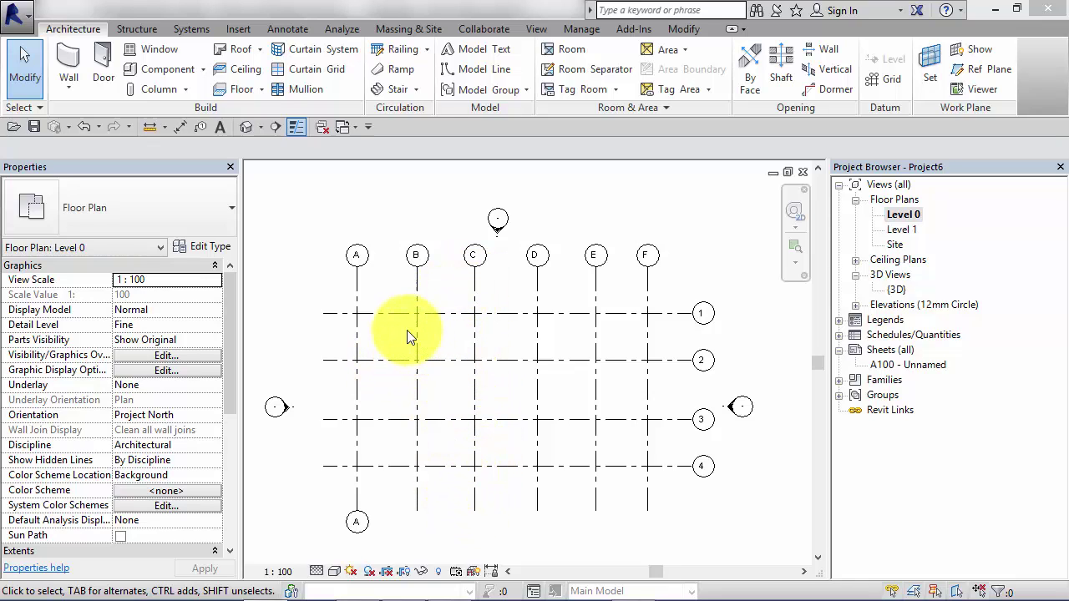
click(472, 340)
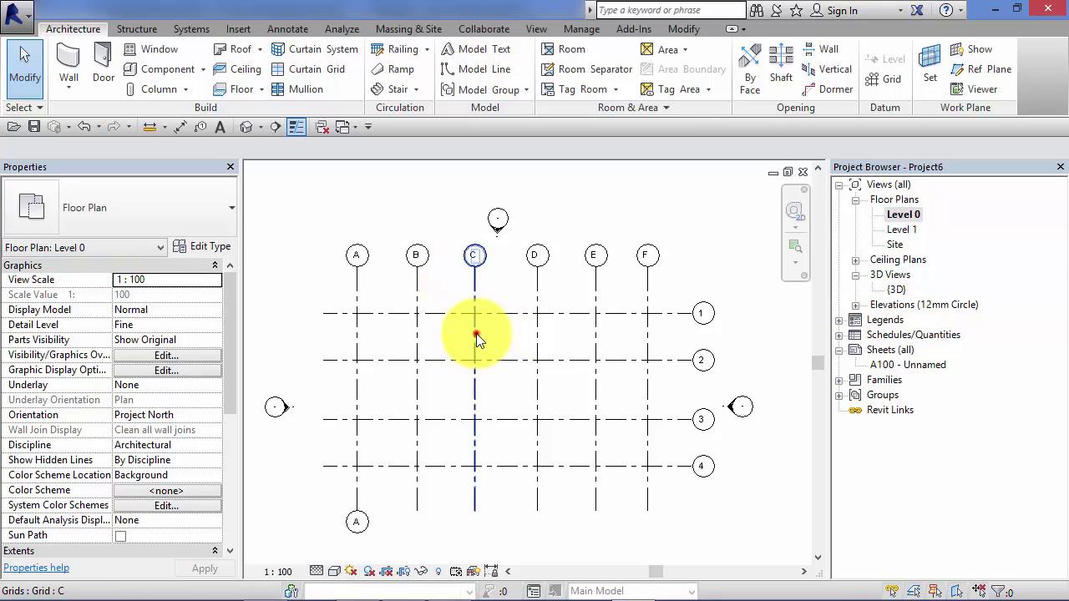
click(474, 335)
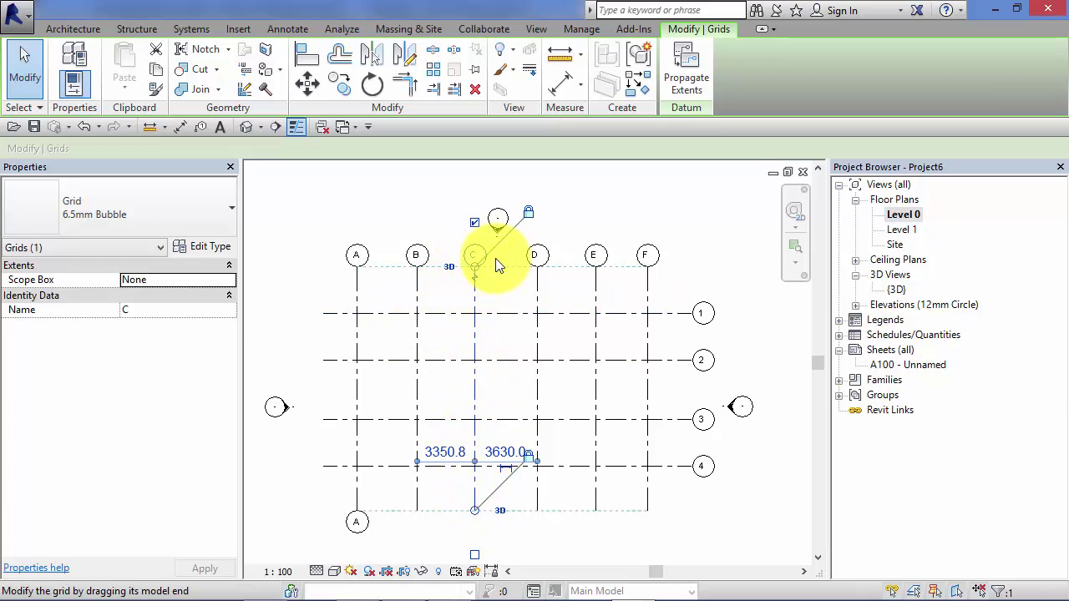
middle_drag(499, 298, 508, 323)
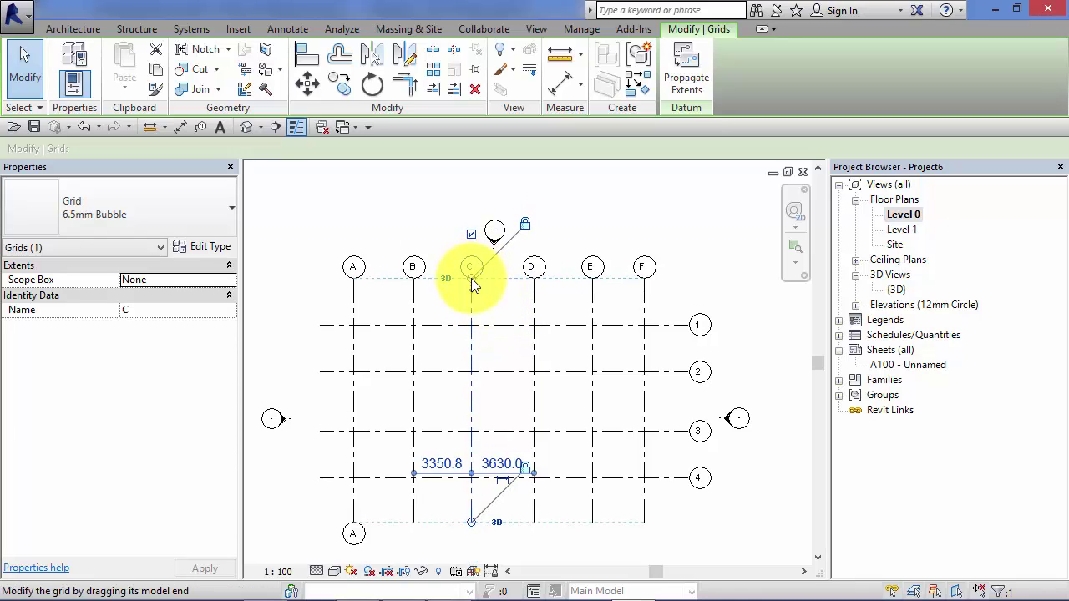
drag(471, 284, 475, 191)
middle_drag(505, 277, 506, 293)
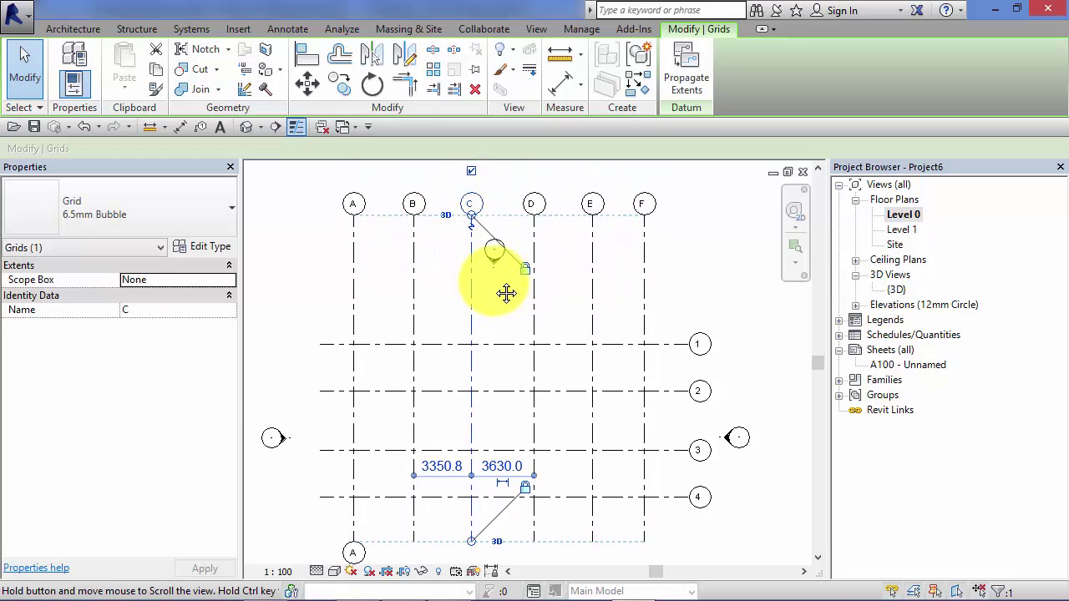
scroll(495, 384, down, 3)
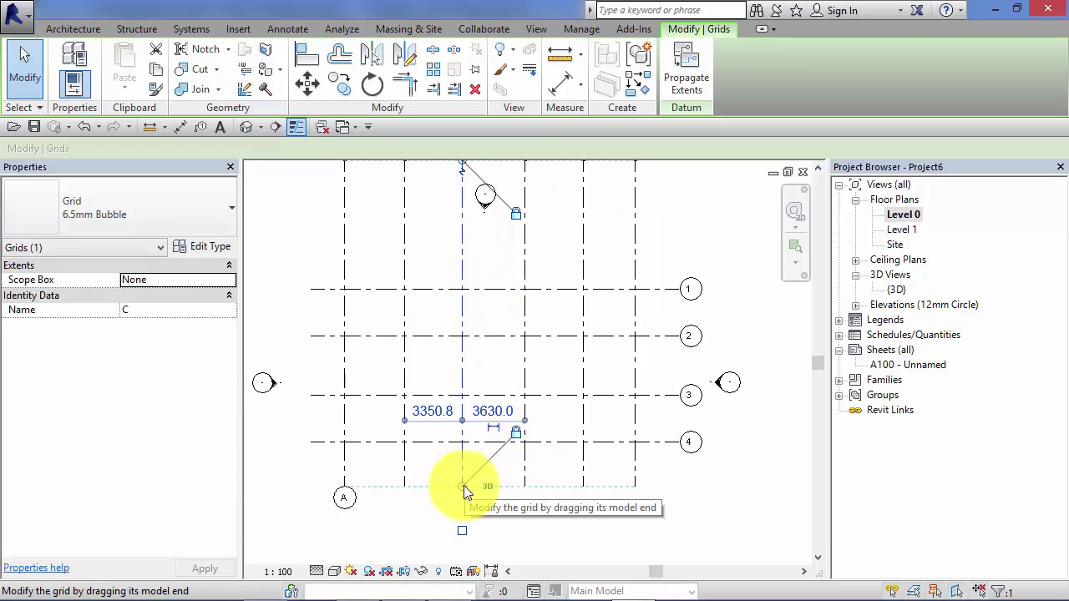
mouse_move(462, 486)
mouse_down()
mouse_move(456, 555)
mouse_move(458, 456)
mouse_move(461, 479)
mouse_up()
scroll(518, 326, down, 3)
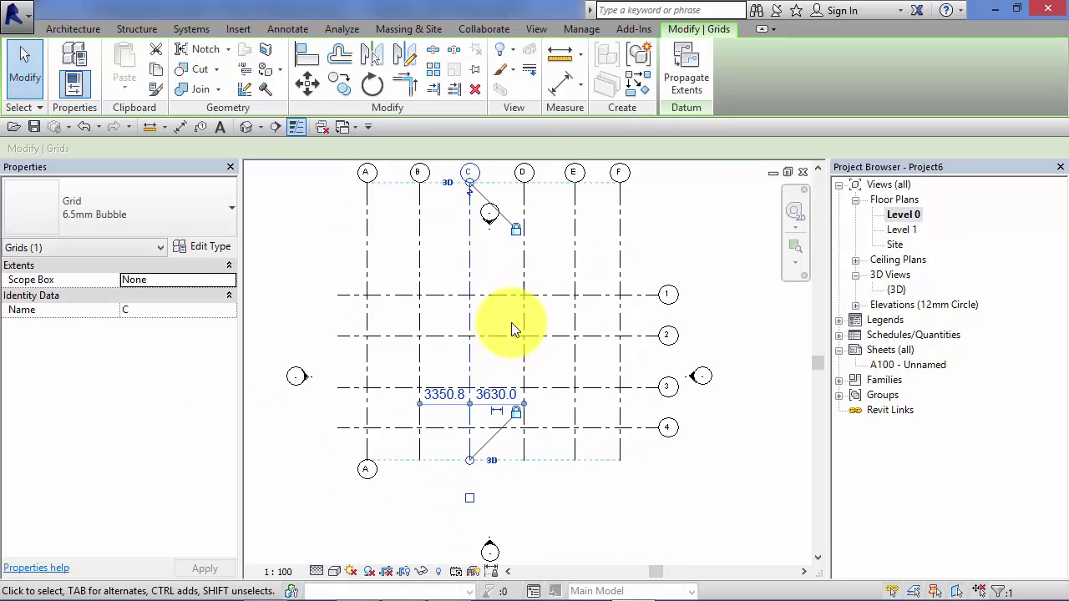
middle_drag(495, 363, 496, 429)
scroll(505, 413, up, 3)
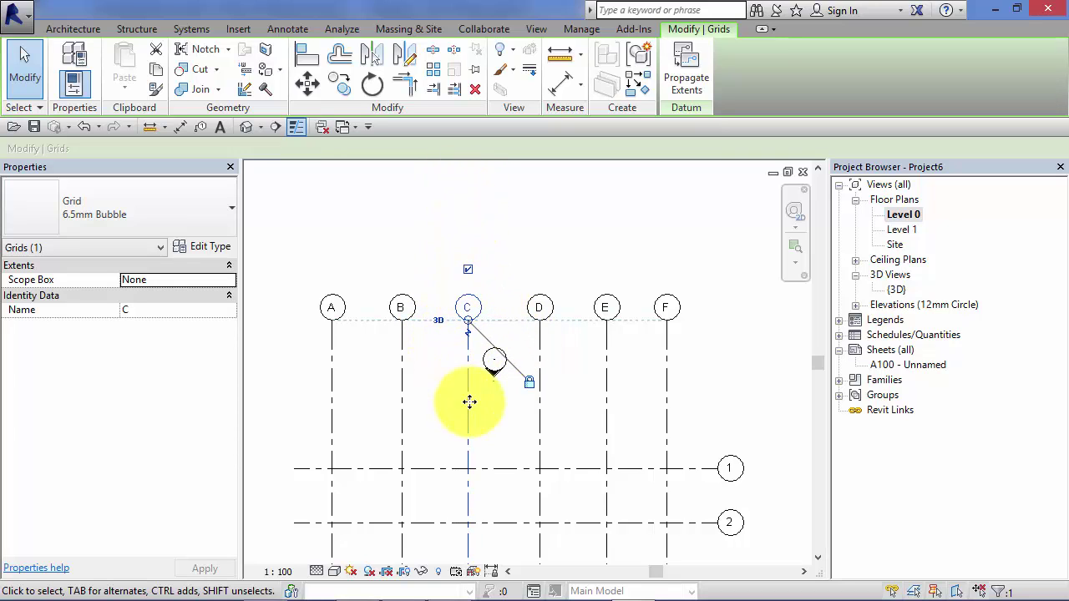
Step: Slide grid C's bubble down its line to sit just above grid 1
click(528, 385)
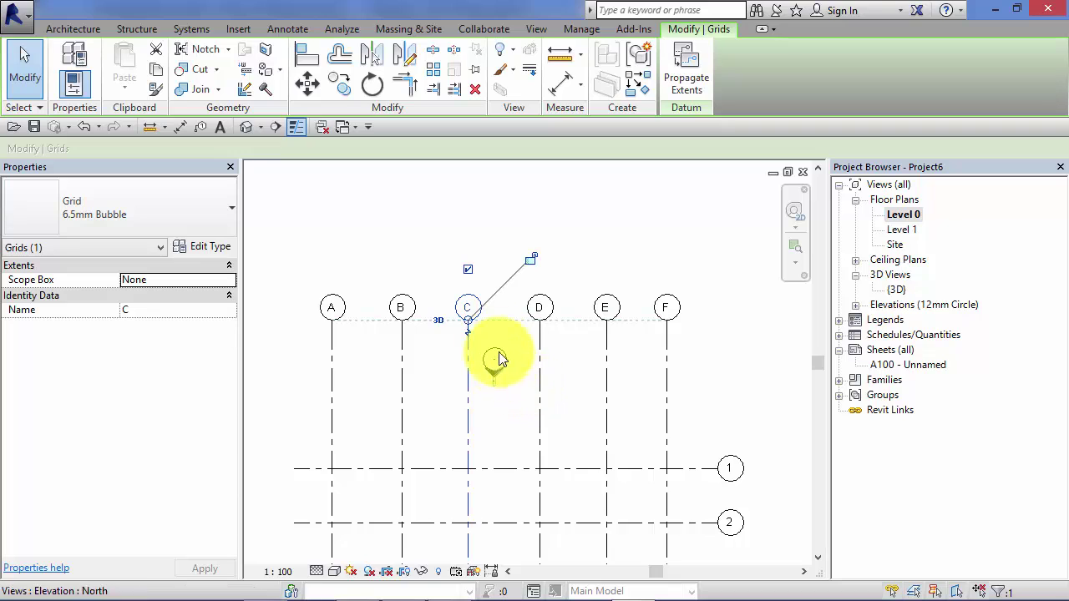
drag(468, 323, 475, 434)
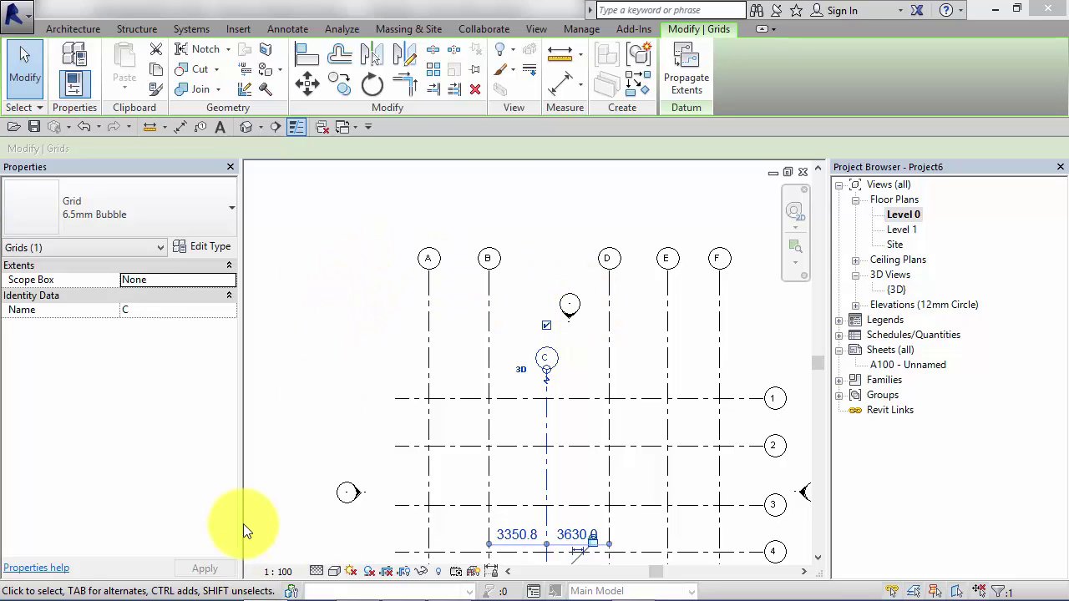
Step: Change the Level 0 plan's view scale from 1:200 to 1:500
click(279, 573)
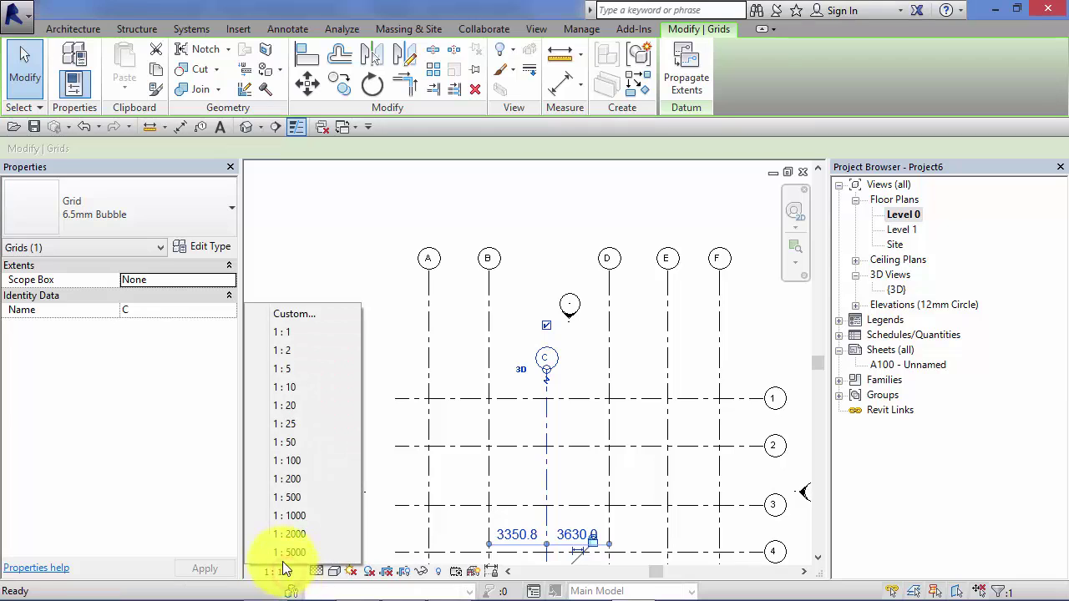
click(300, 479)
click(300, 481)
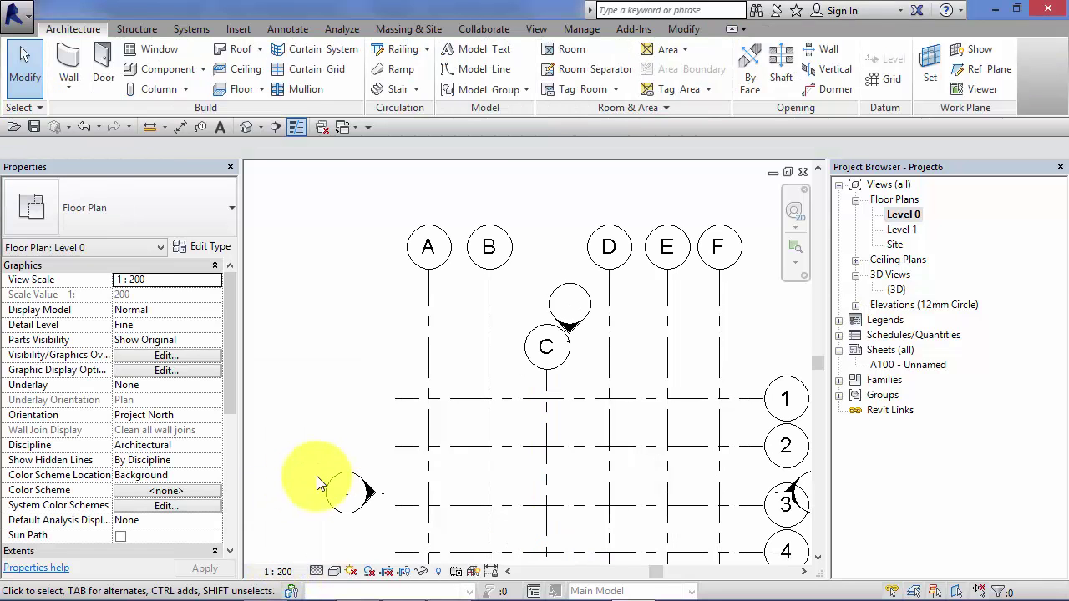
middle_drag(522, 302, 520, 316)
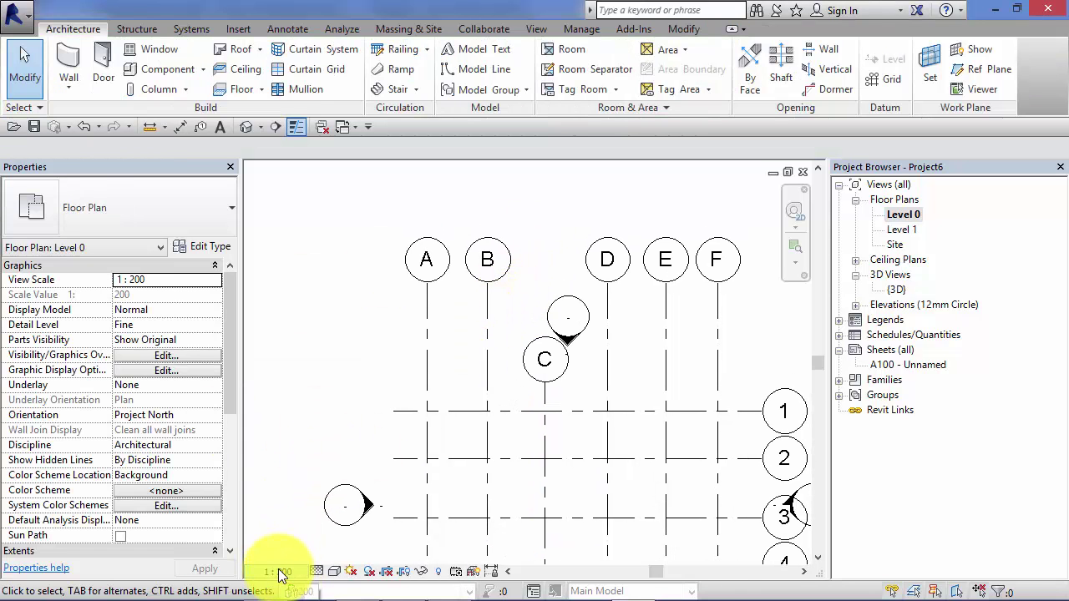
click(279, 572)
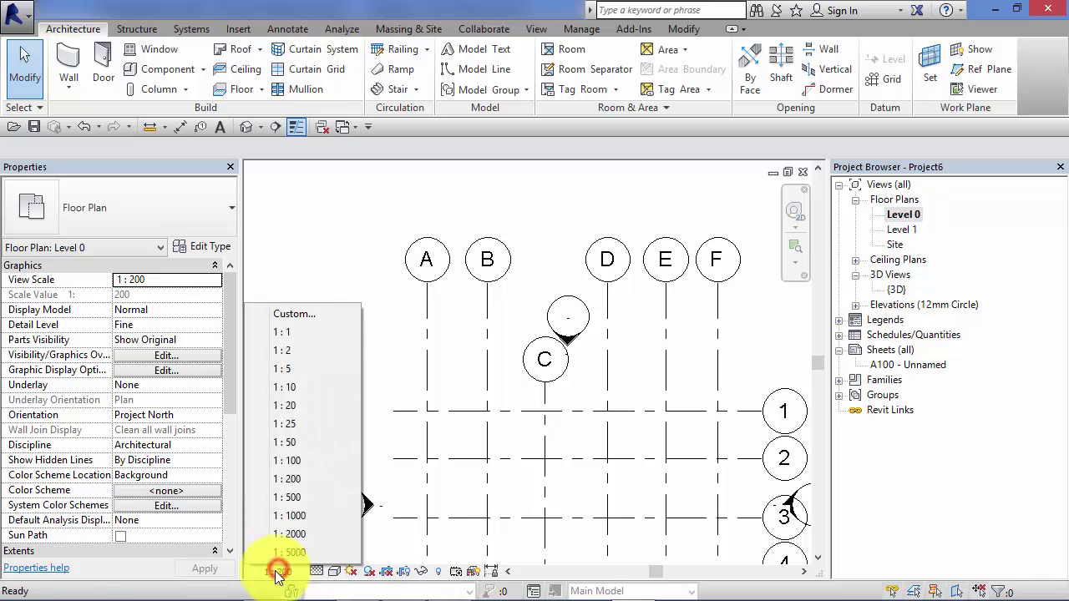
click(297, 497)
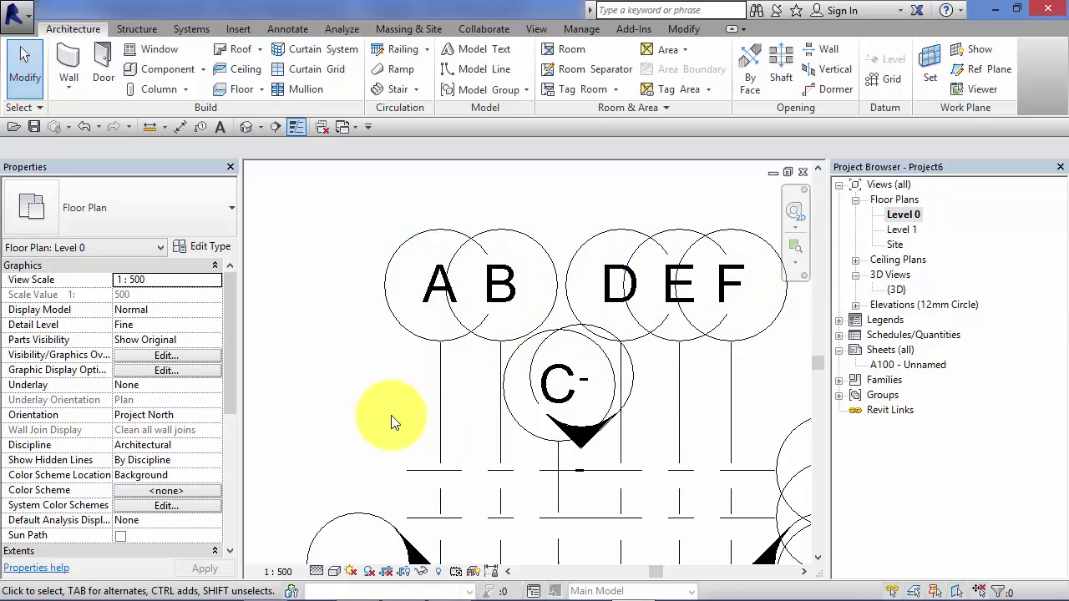
Step: Add an elbow to grid A's leader and drag its bubble left, clear of grid B's bubble
click(441, 431)
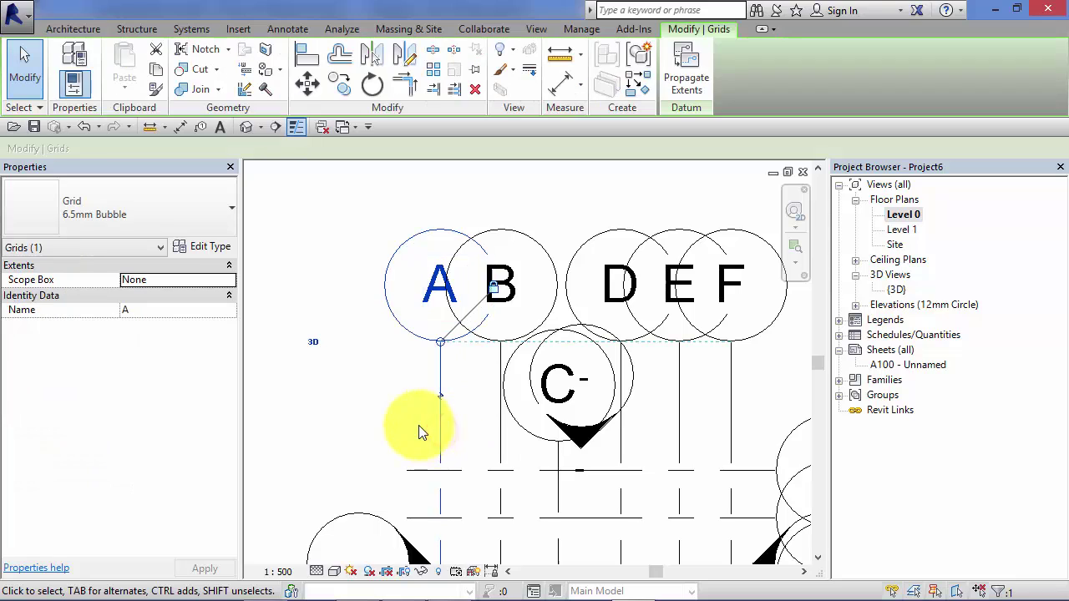
scroll(382, 417, down, 1)
middle_drag(382, 418, 460, 376)
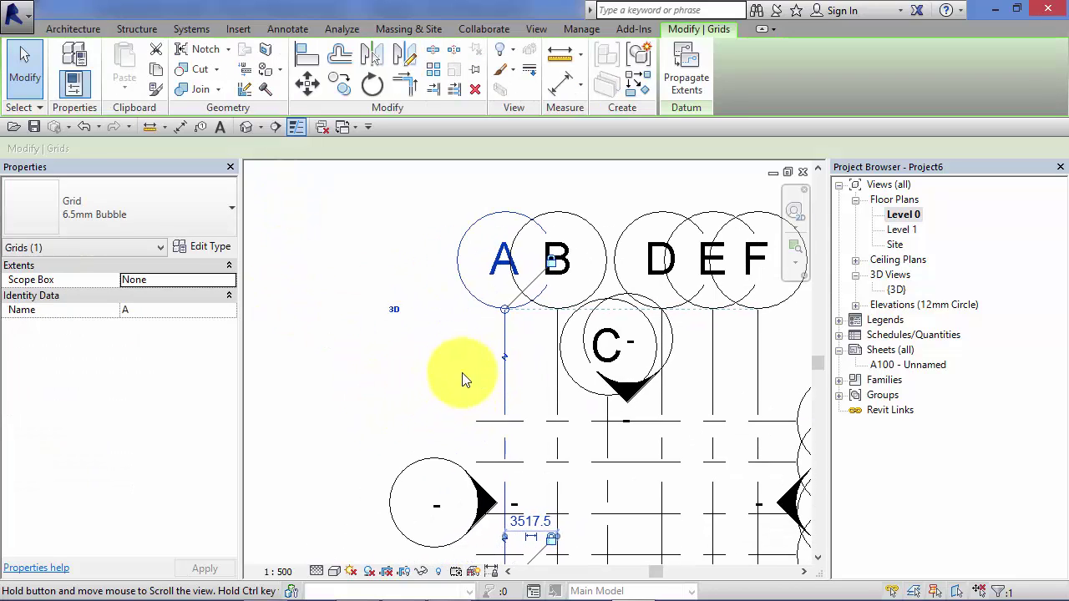
click(504, 357)
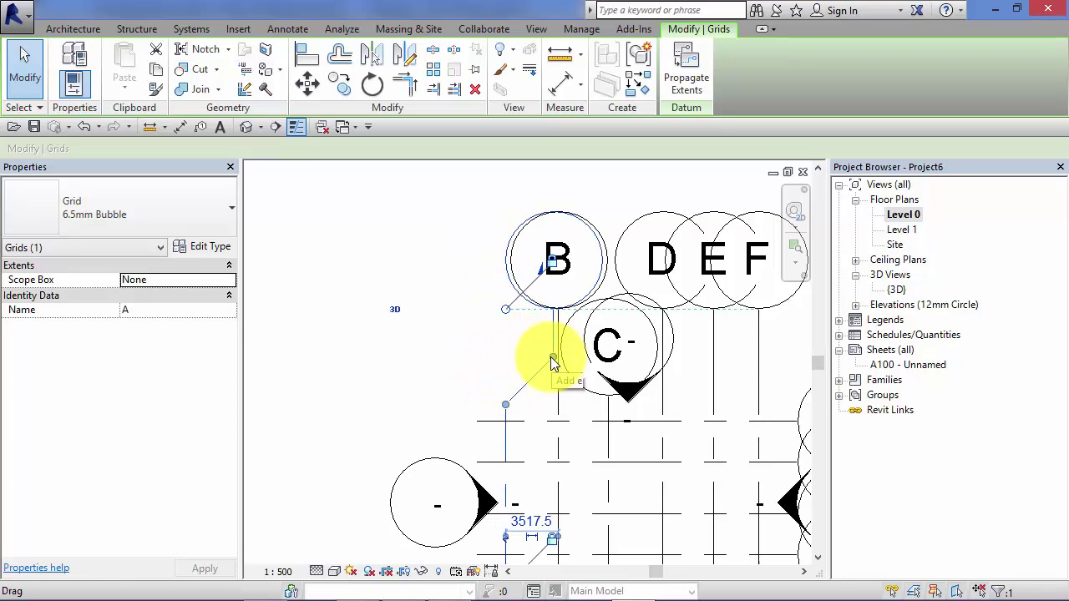
drag(551, 362, 507, 406)
mouse_move(552, 373)
mouse_down()
mouse_move(566, 298)
mouse_move(506, 448)
mouse_move(494, 405)
mouse_move(548, 368)
mouse_up()
drag(553, 361, 437, 357)
scroll(381, 425, down, 2)
scroll(376, 399, up, 2)
middle_drag(382, 404, 360, 429)
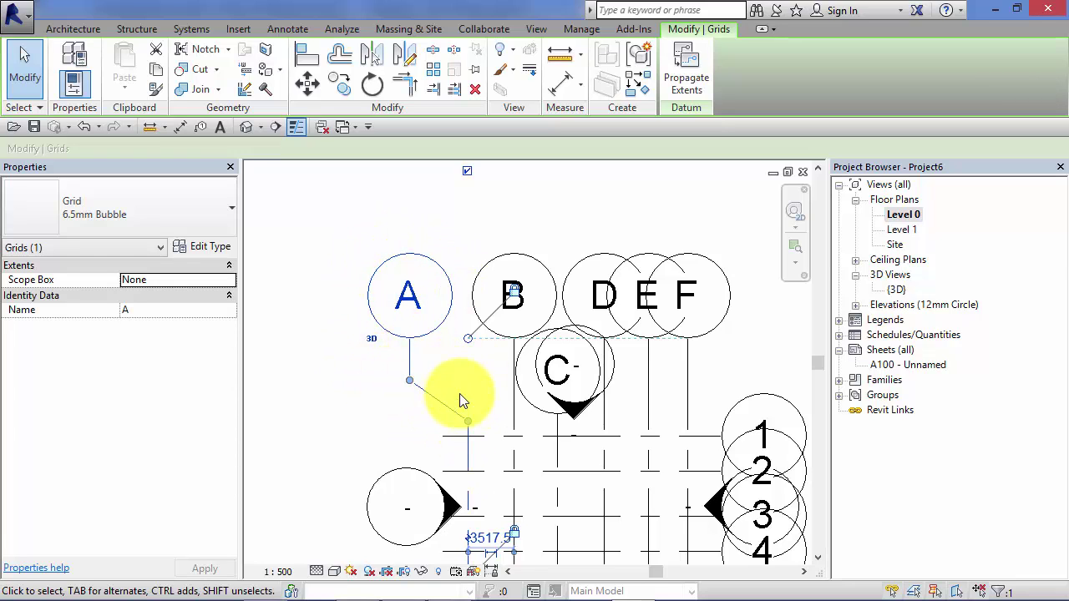
middle_drag(463, 398, 460, 382)
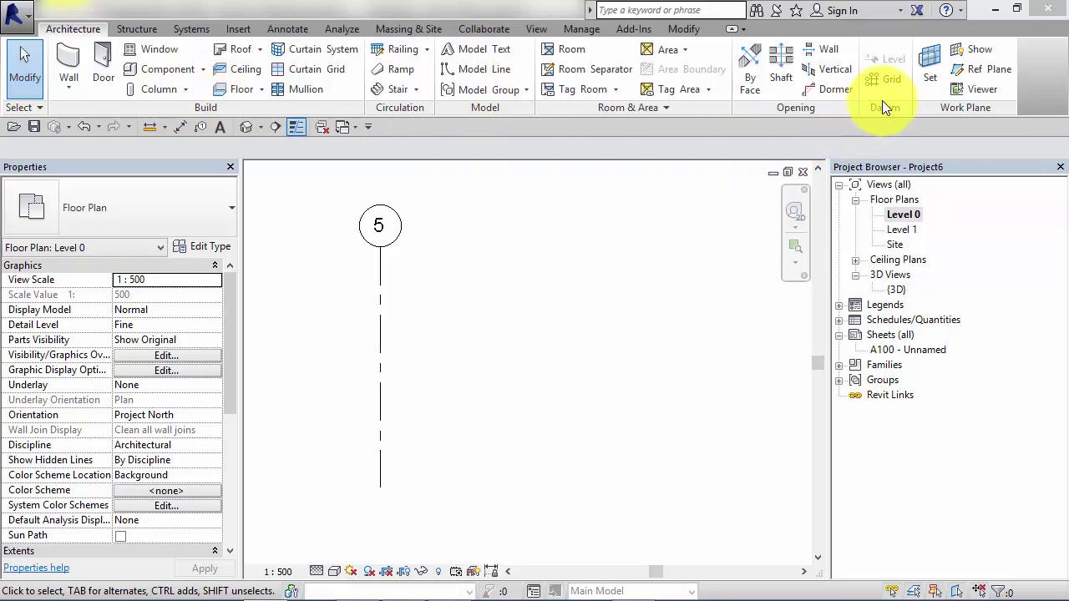
Step: Start the Grid tool from the Datum panel to place a new grid beside grid 5
click(889, 78)
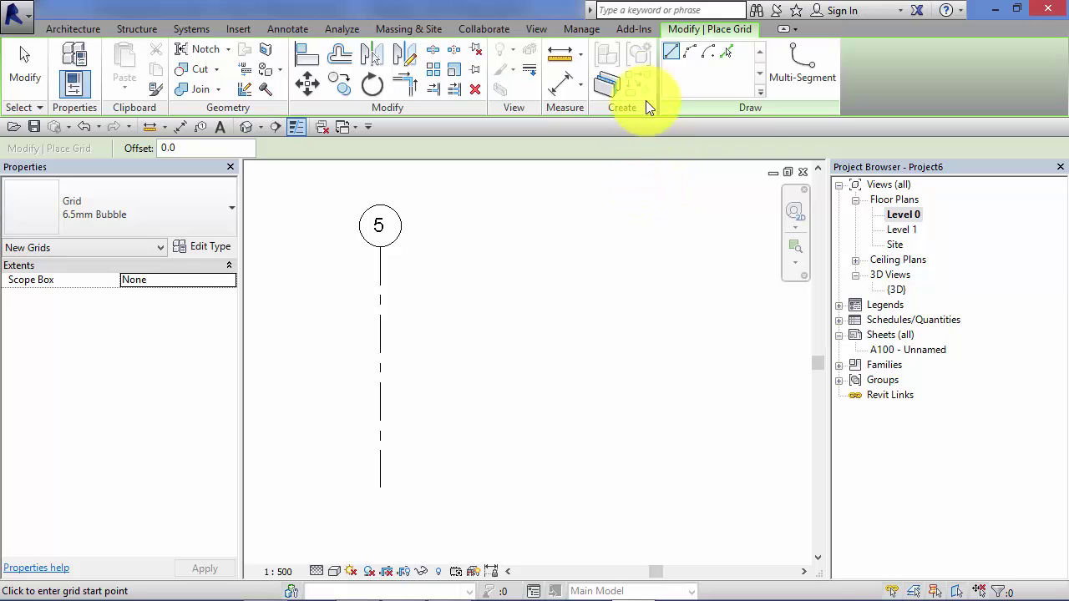
Step: Sketch a multi-segment grid path beside grid 5: up, right, then up to bubble height
click(802, 76)
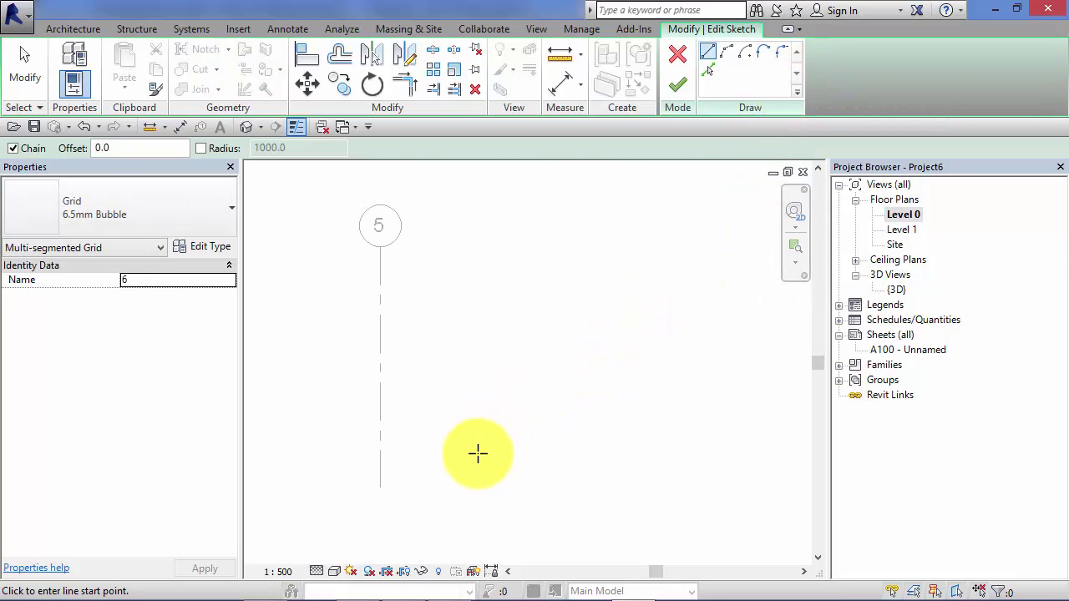
click(458, 486)
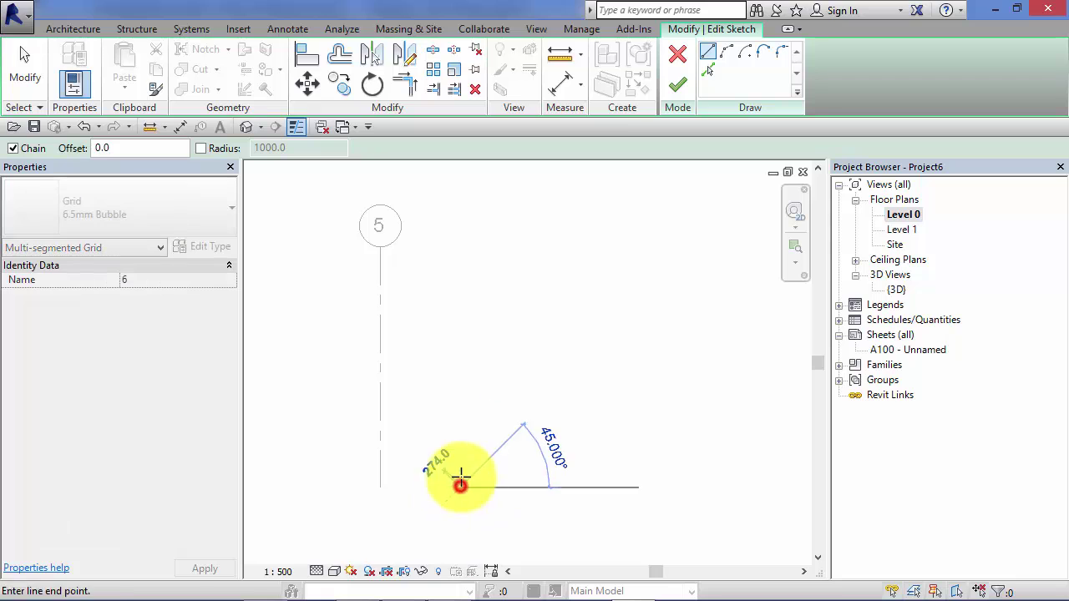
click(460, 373)
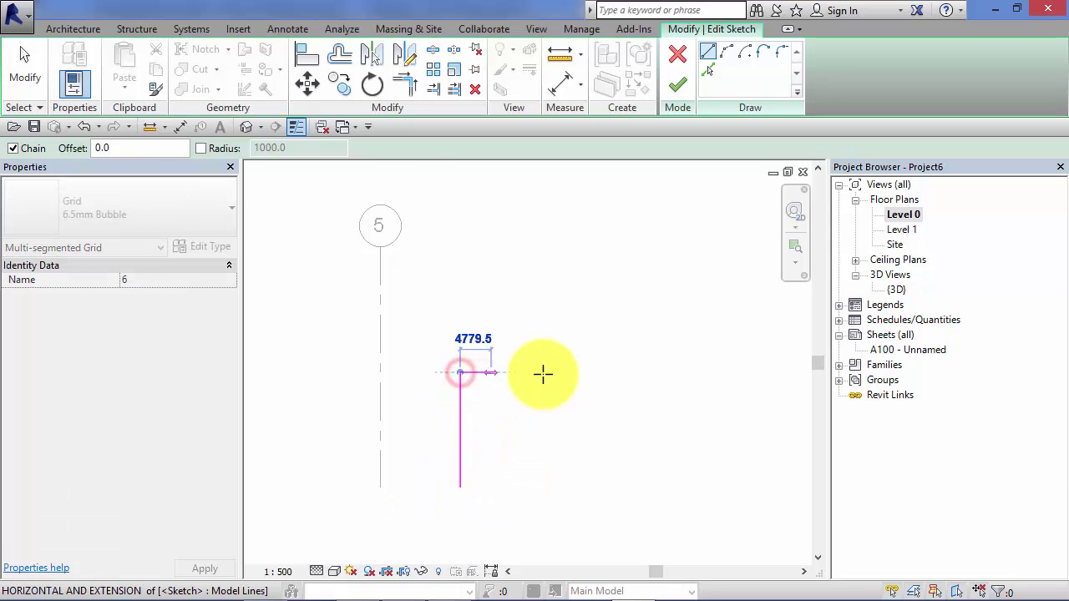
click(624, 372)
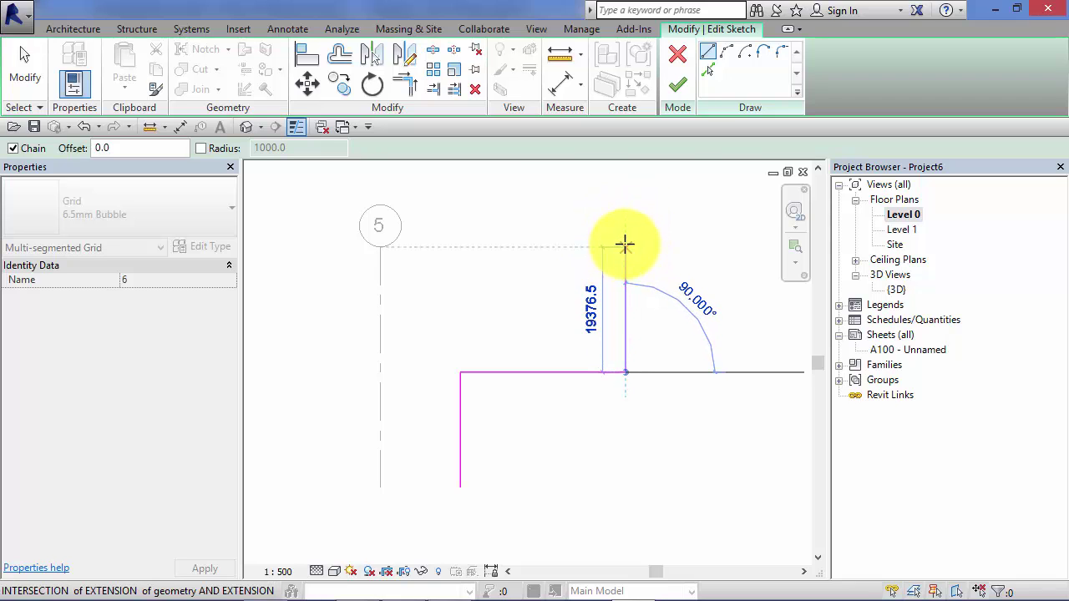
click(623, 246)
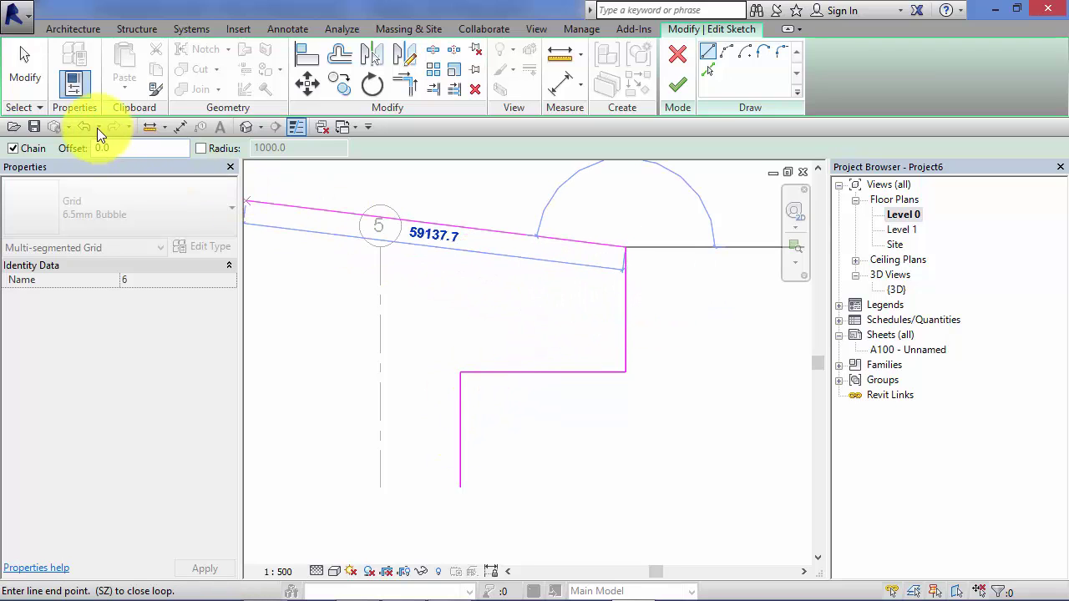
click(31, 81)
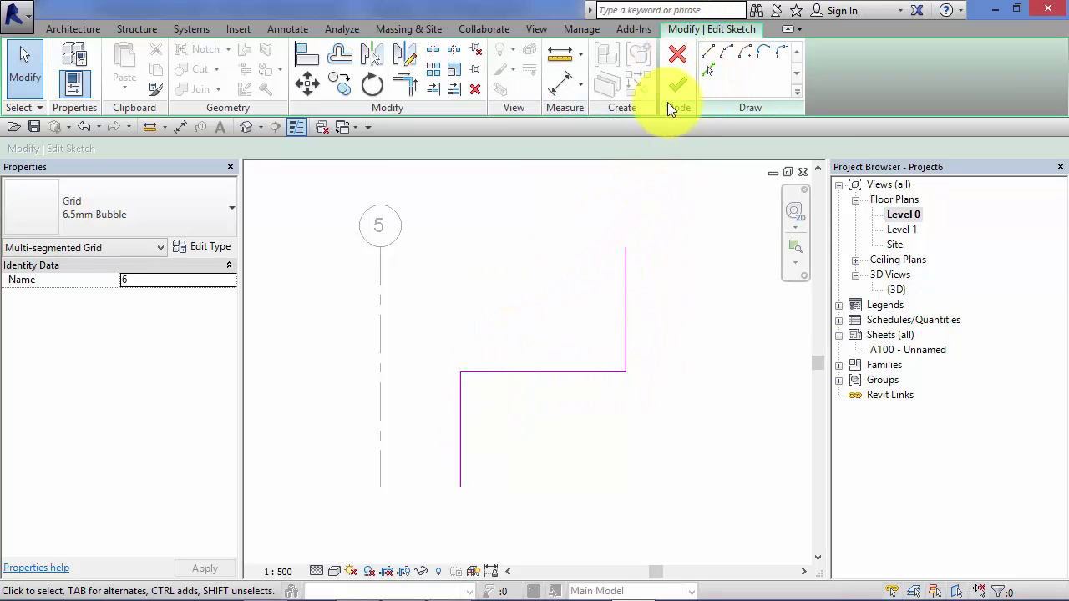
Step: Finish grid 6, extend its top end in line with grid 5, and keep its label 6
click(679, 80)
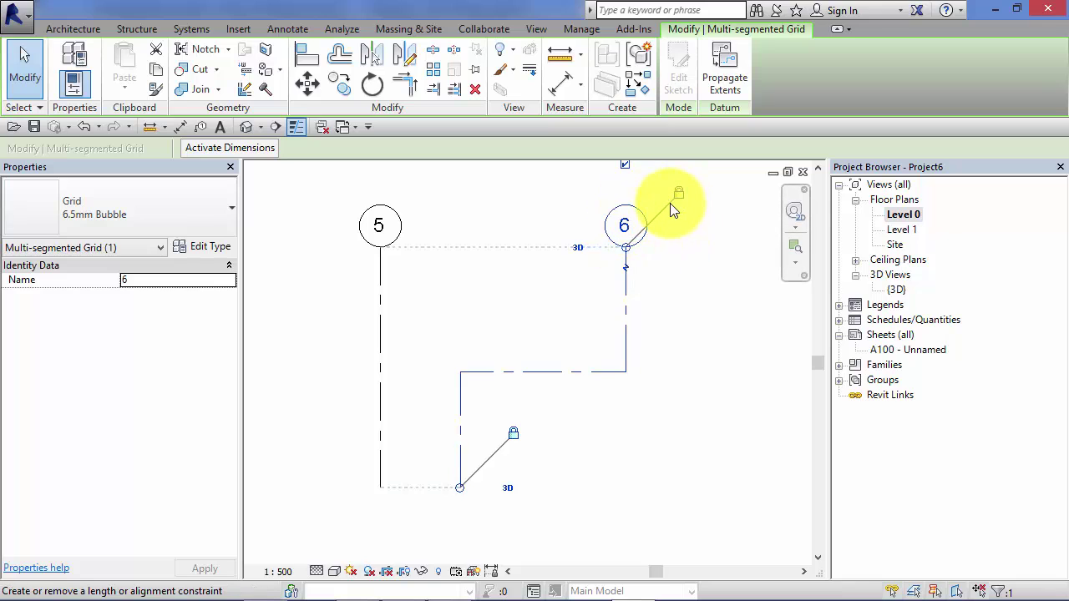
middle_drag(666, 309, 616, 332)
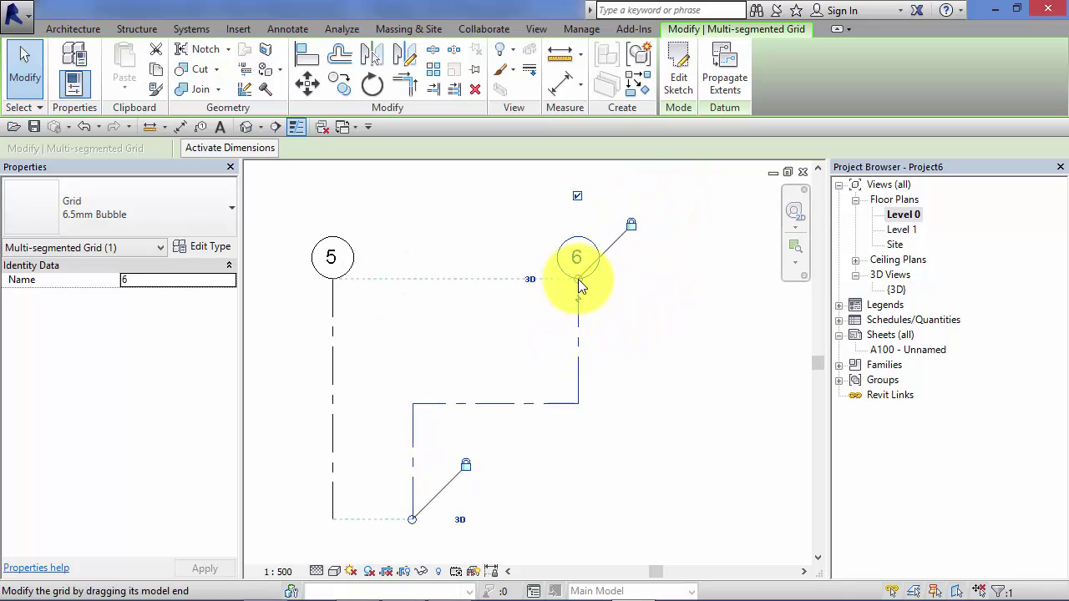
drag(579, 280, 593, 247)
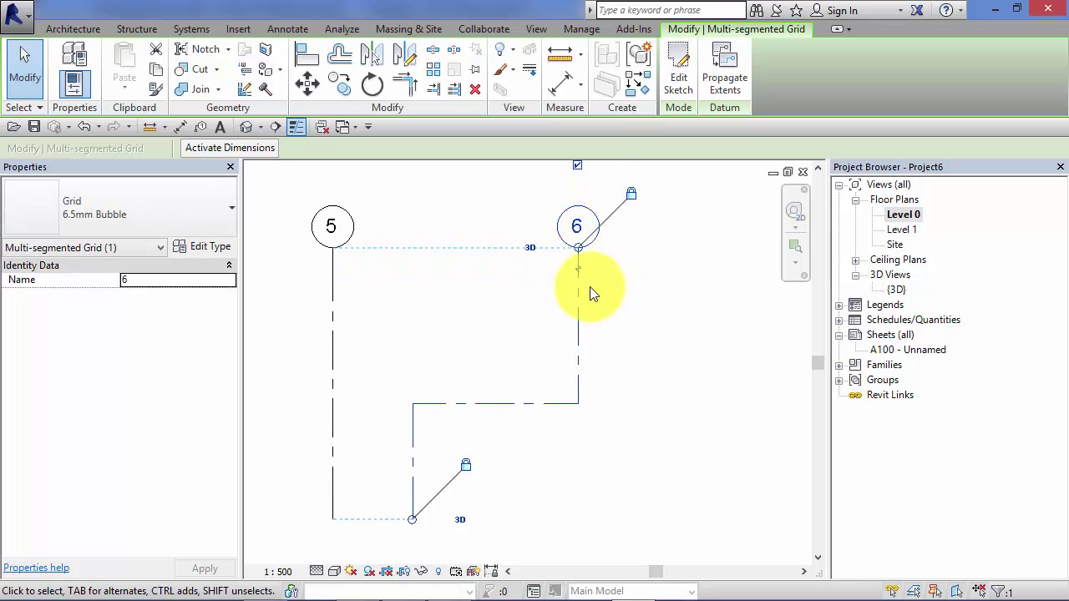
click(578, 236)
click(640, 294)
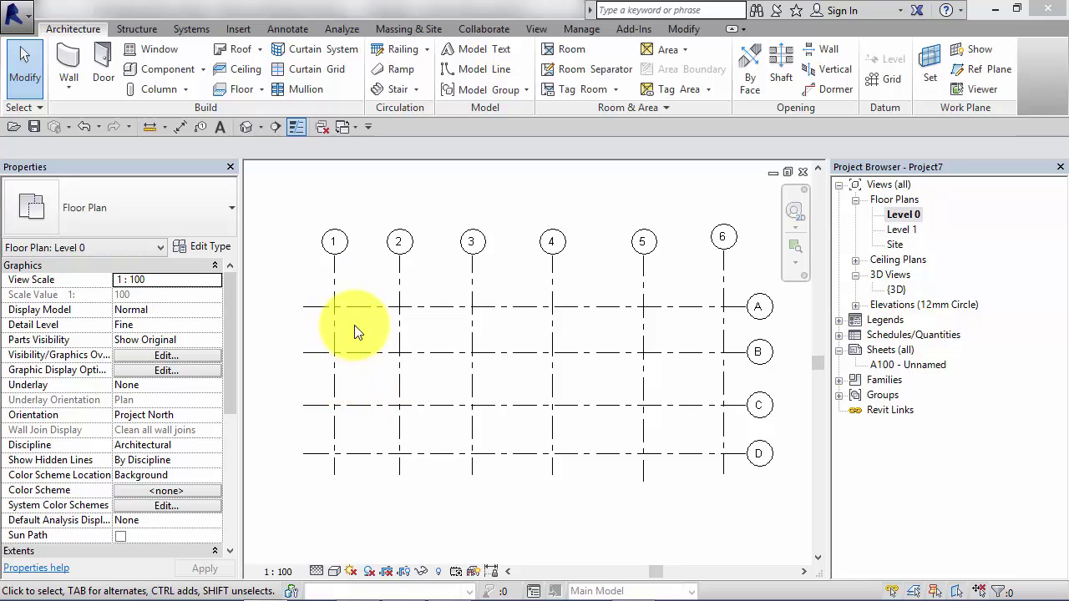
Step: Zoom into the 1–6 by A–D grid and open the Column dropdown for structural columns
scroll(376, 327, up, 2)
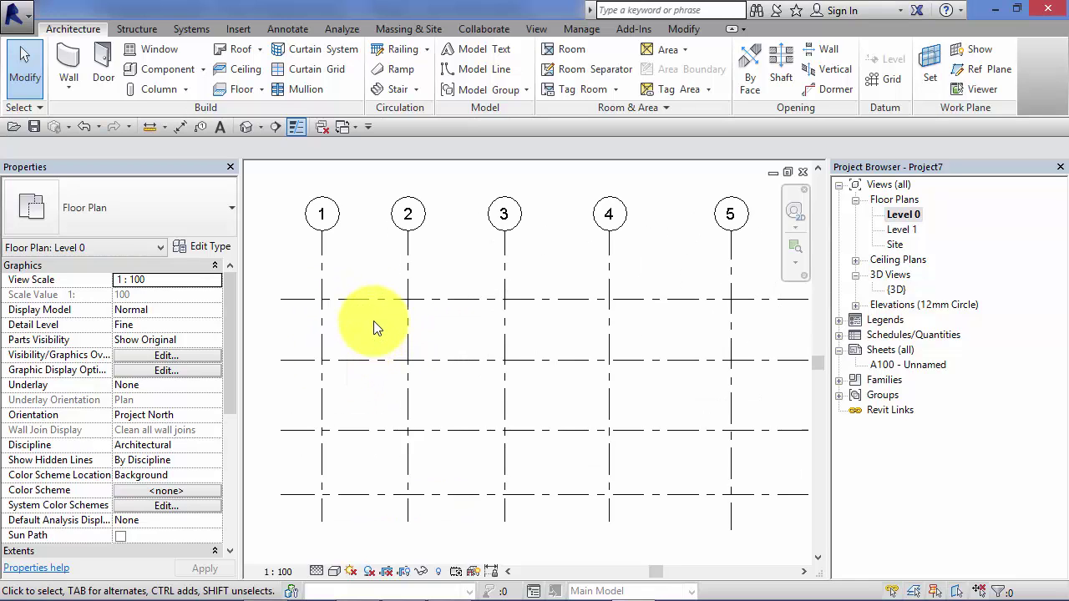
middle_drag(374, 324, 443, 346)
scroll(445, 349, up, 1)
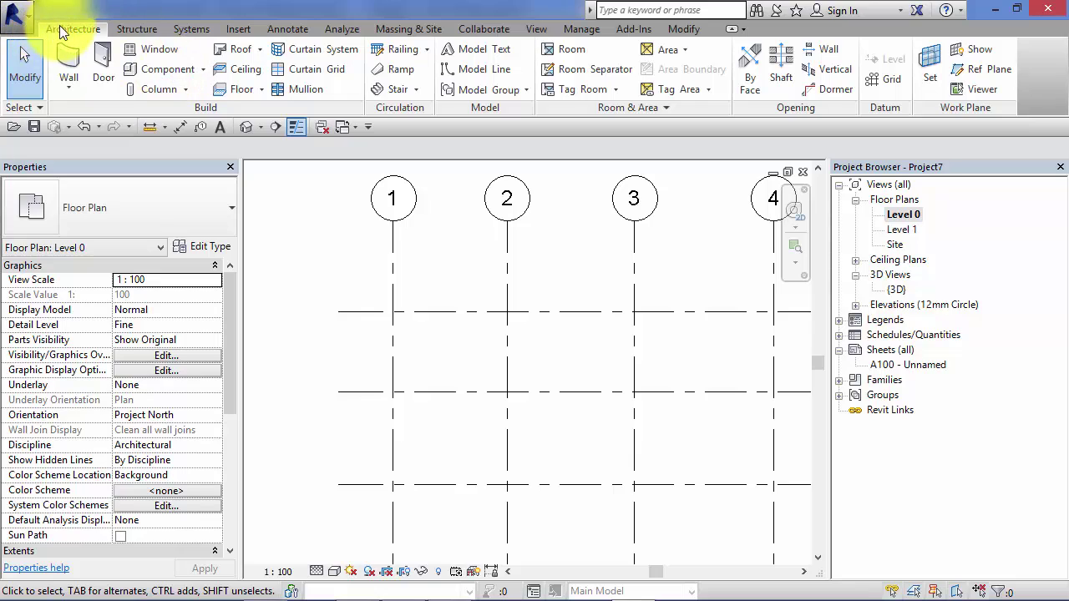
click(189, 90)
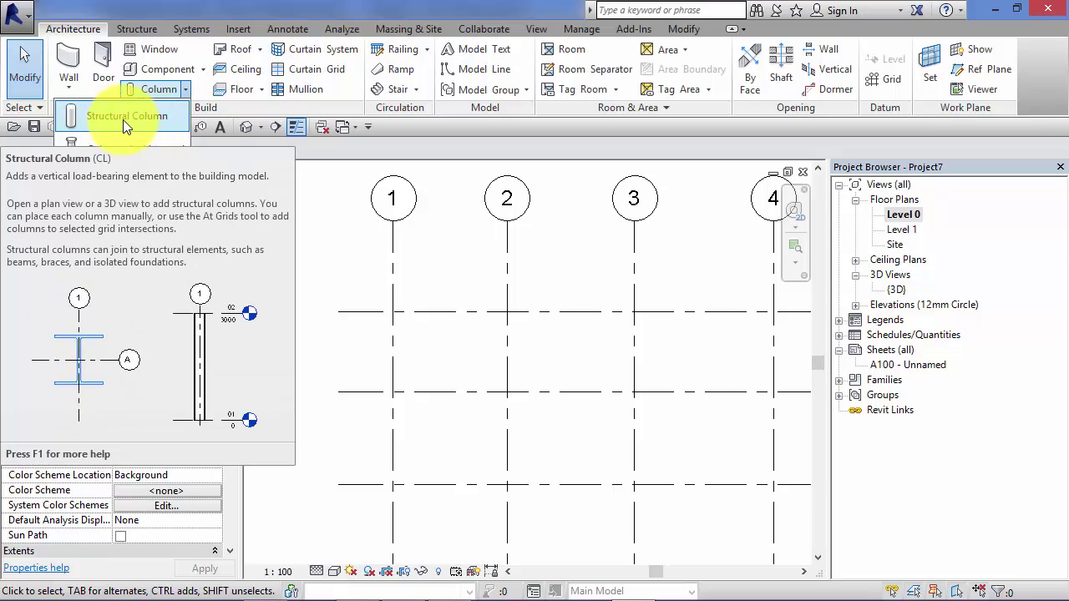
click(123, 120)
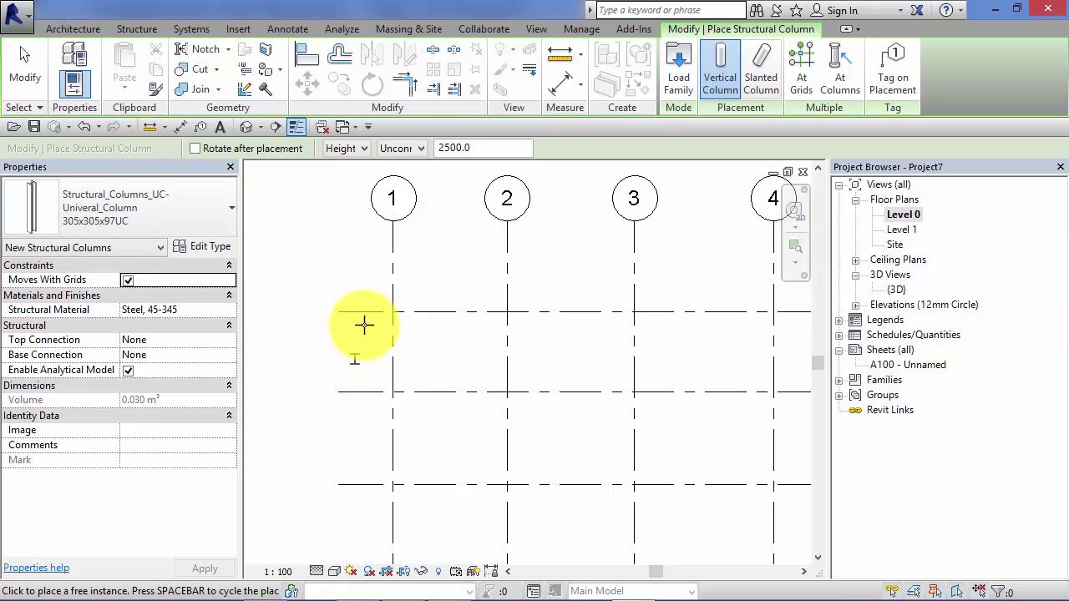
scroll(345, 325, up, 2)
middle_drag(345, 375, 345, 408)
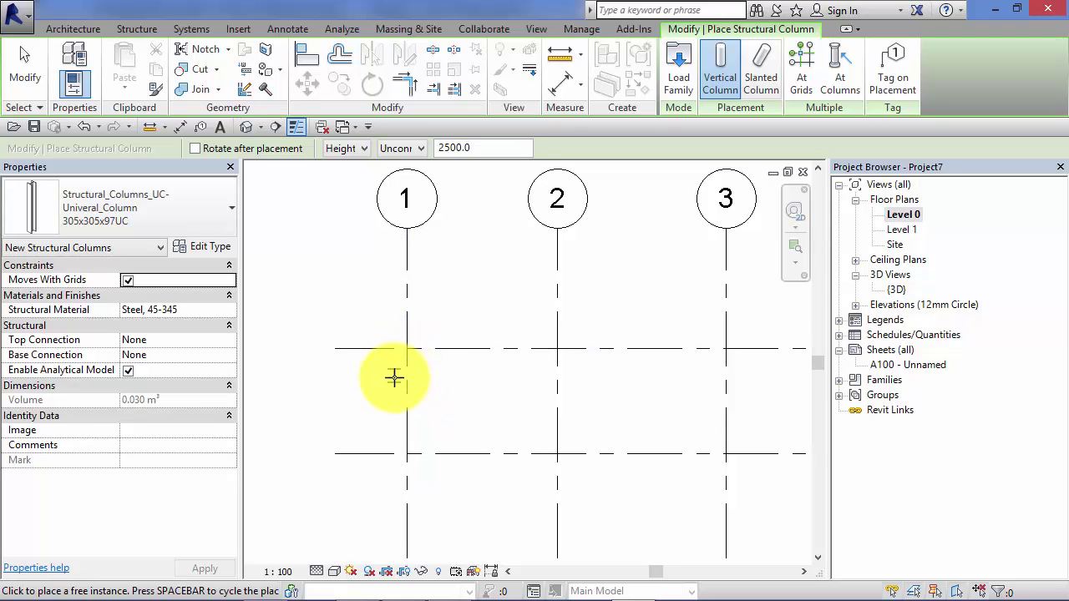
scroll(382, 386, up, 1)
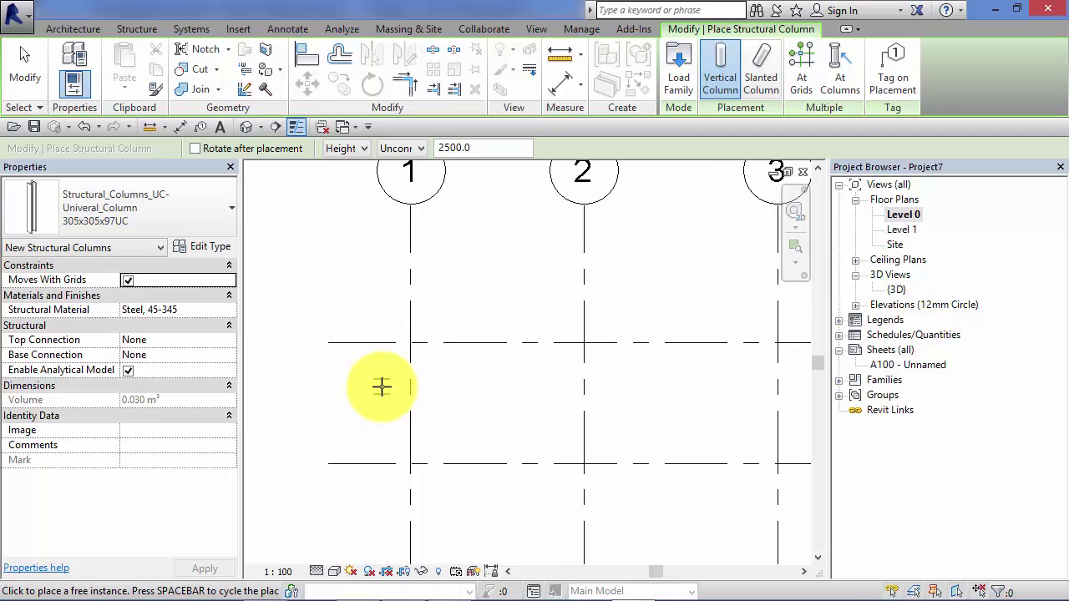
click(410, 343)
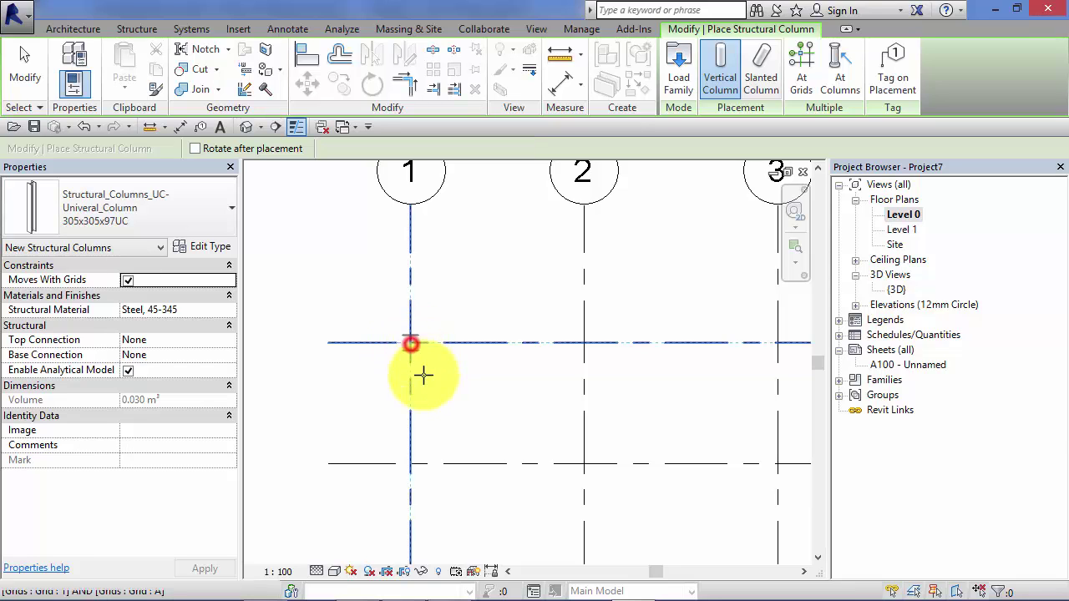
click(410, 462)
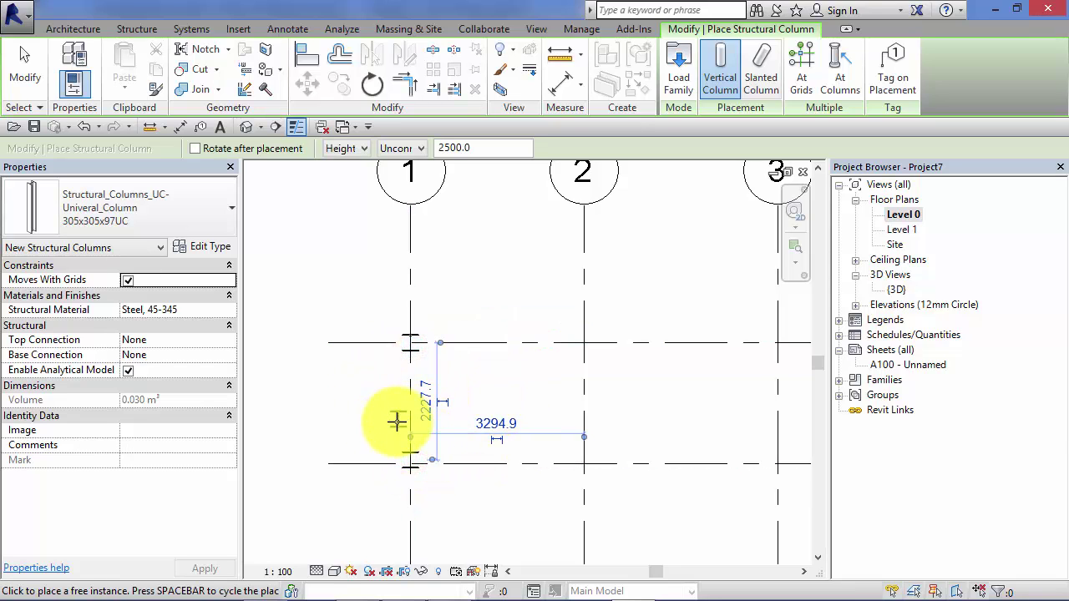
scroll(434, 413, down, 2)
scroll(467, 435, down, 4)
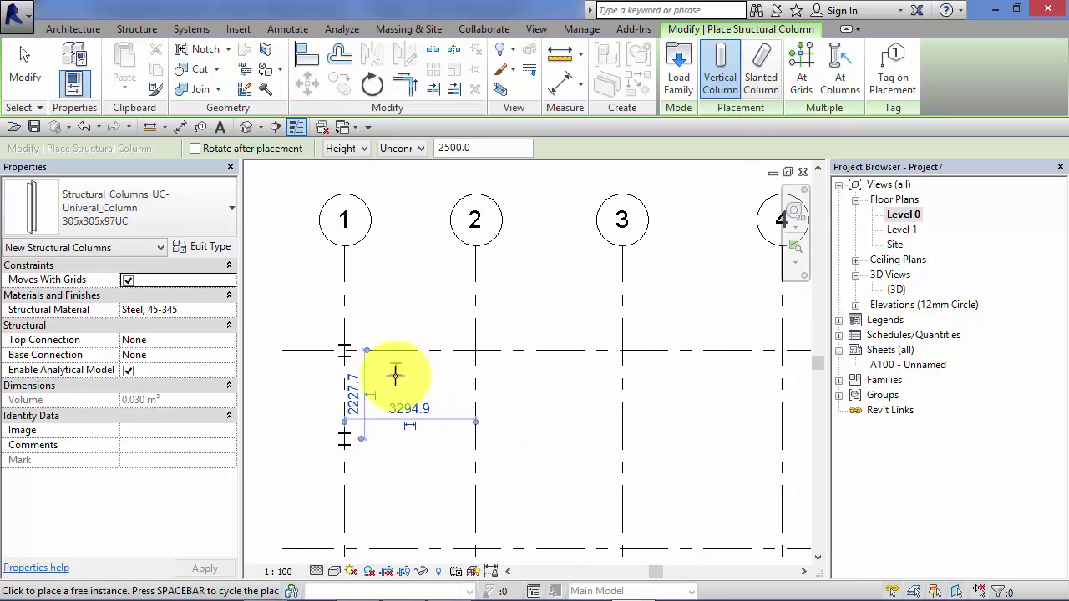
scroll(439, 408, down, 3)
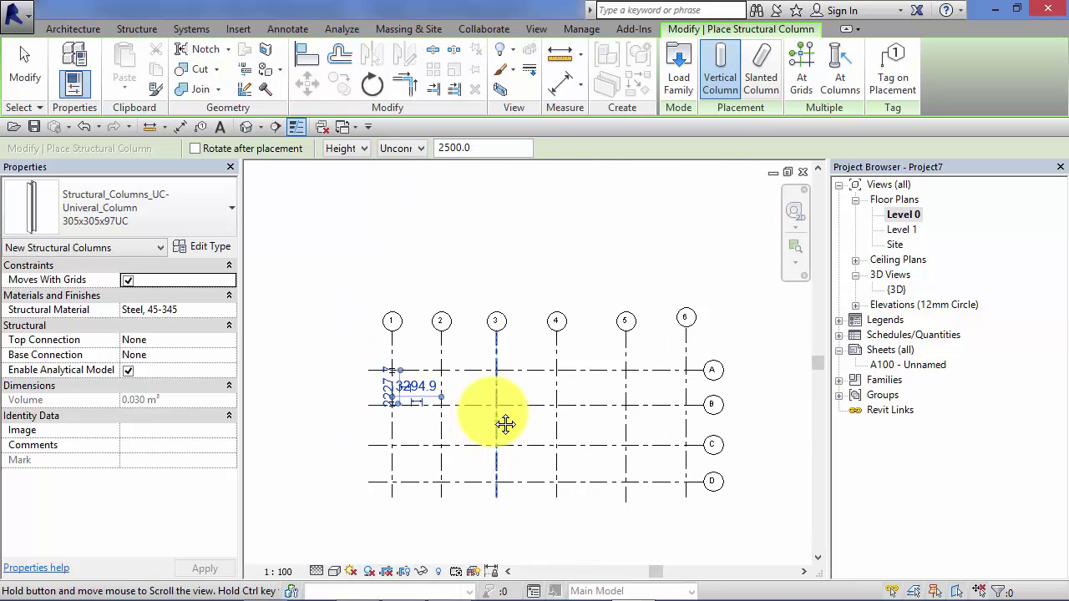
middle_drag(501, 420, 450, 381)
scroll(371, 347, up, 3)
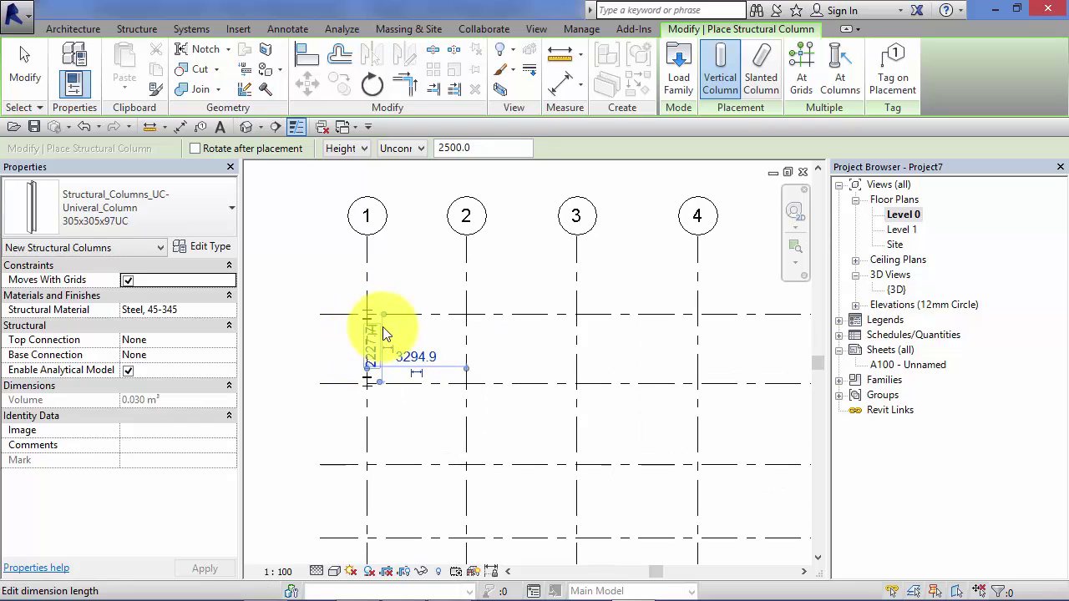
scroll(525, 406, down, 3)
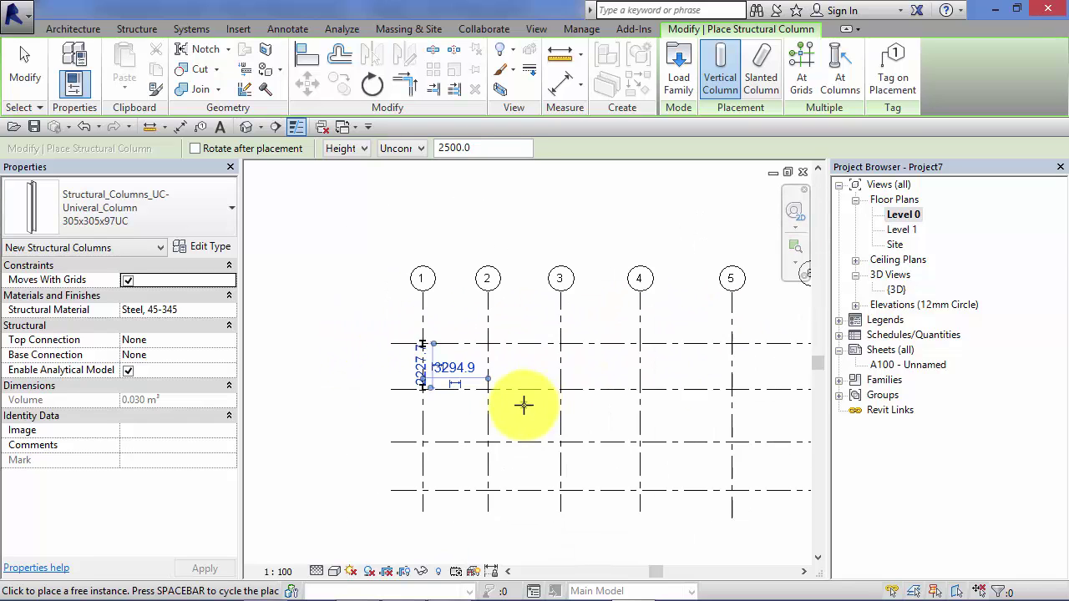
scroll(525, 370, up, 2)
middle_drag(525, 369, 575, 363)
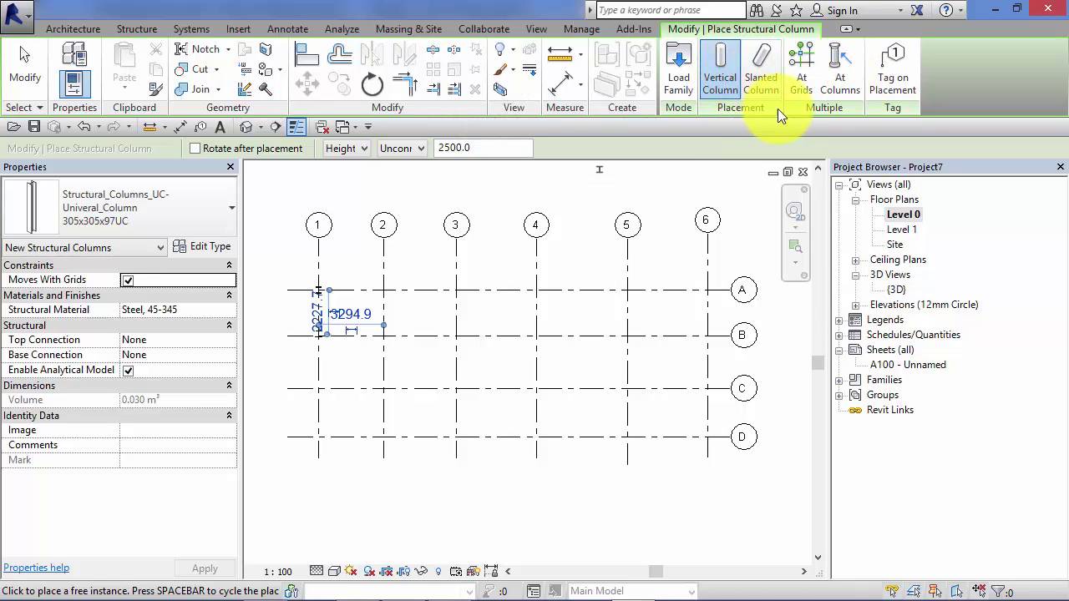
Step: Place 305x305x97UC columns At Grids by window-selecting all grids 1–6 and A–D
click(802, 61)
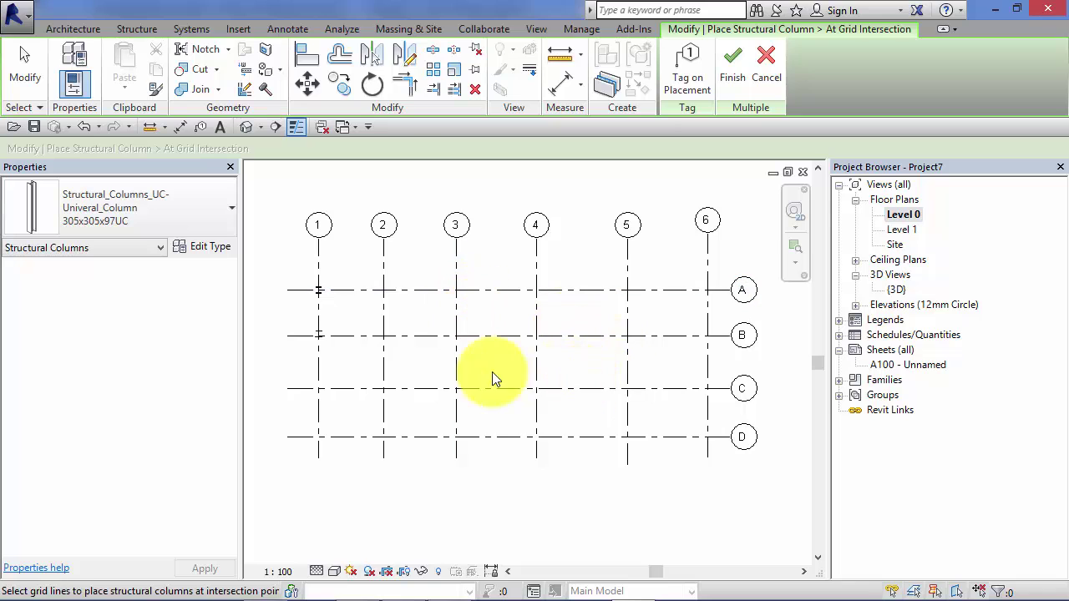
click(268, 197)
drag(265, 194, 773, 486)
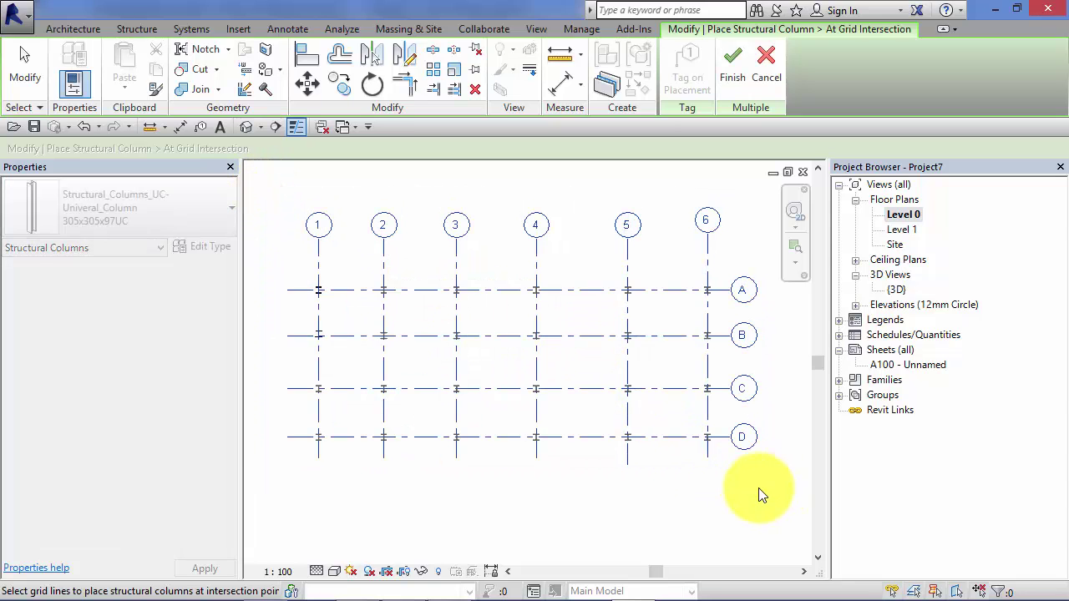
scroll(401, 285, up, 5)
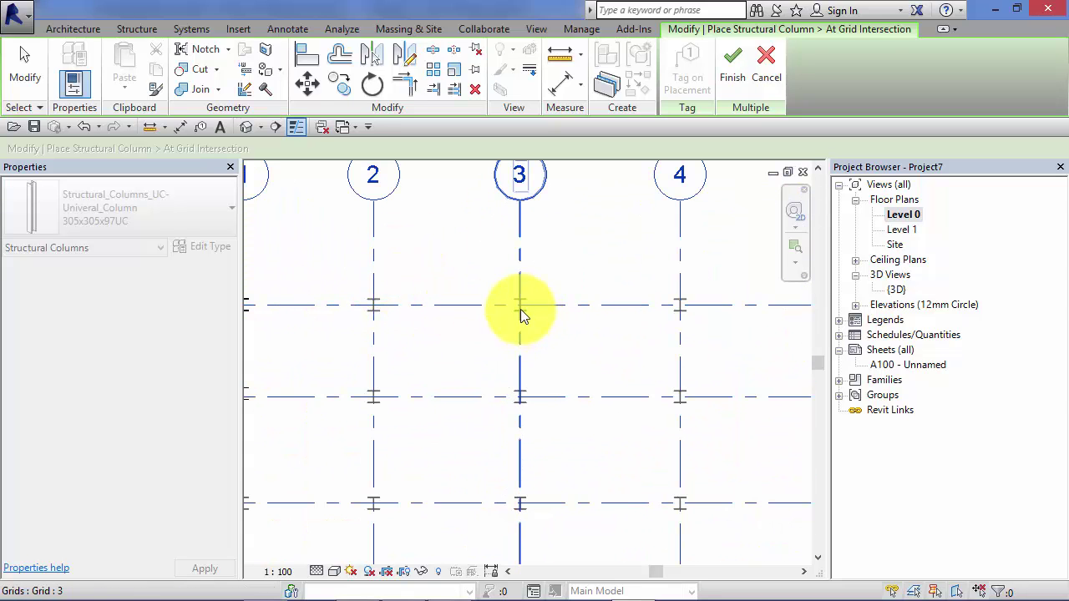
scroll(530, 382, up, 1)
scroll(528, 388, up, 2)
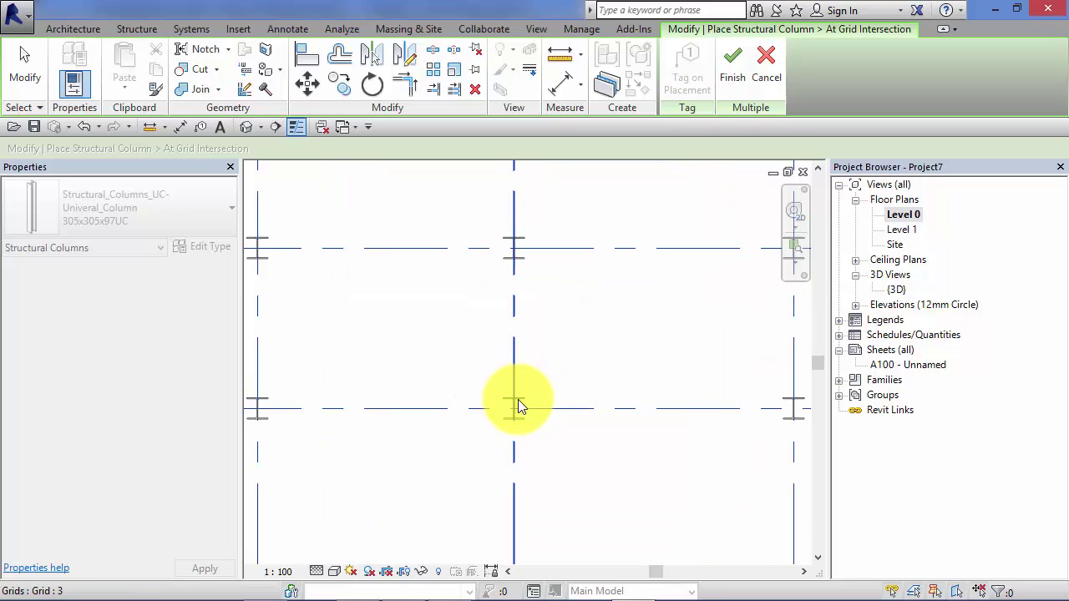
scroll(508, 424, down, 4)
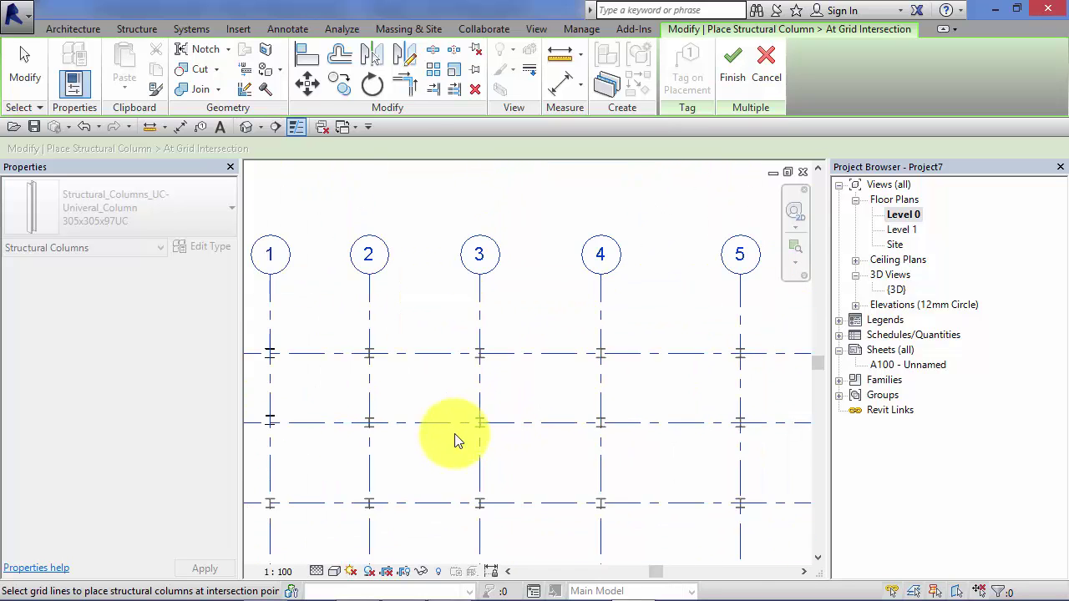
scroll(501, 468, down, 2)
middle_drag(520, 482, 582, 363)
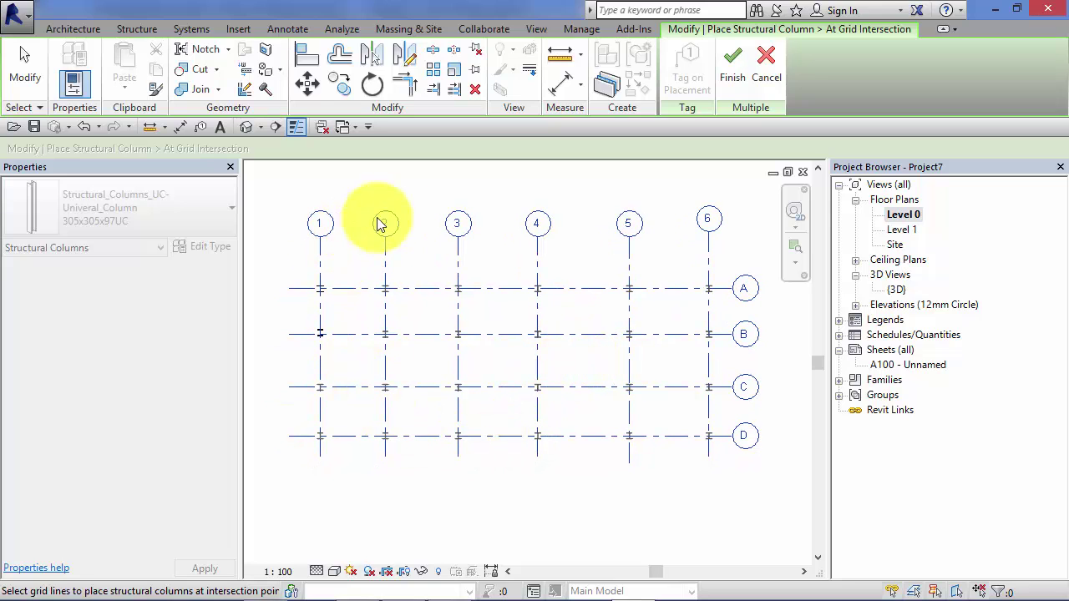
click(734, 57)
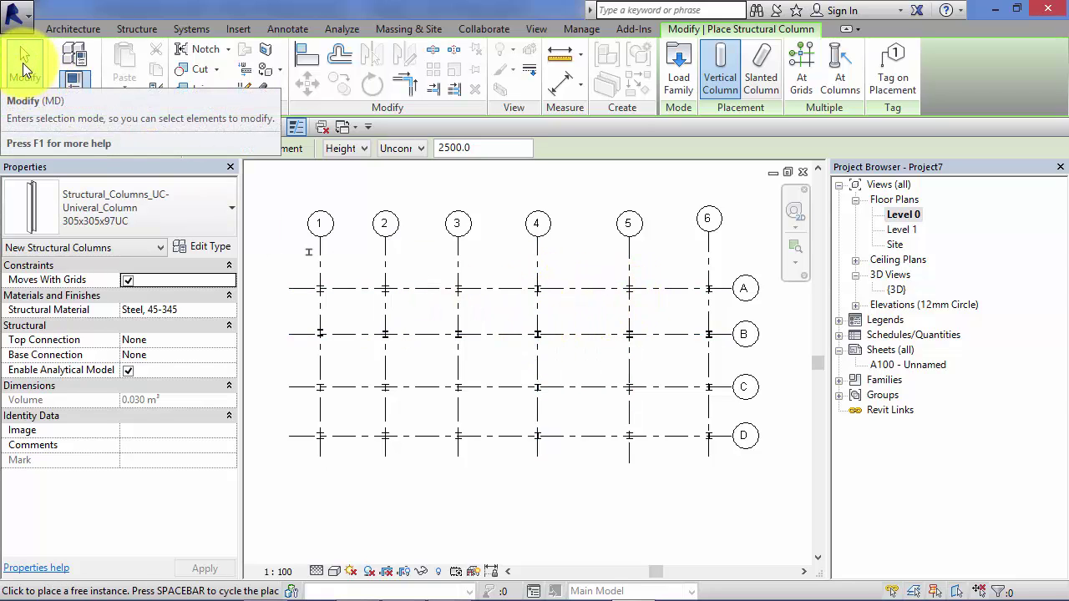
Step: Exit column placement and drag grid 3 to the right, its columns moving with it
click(25, 74)
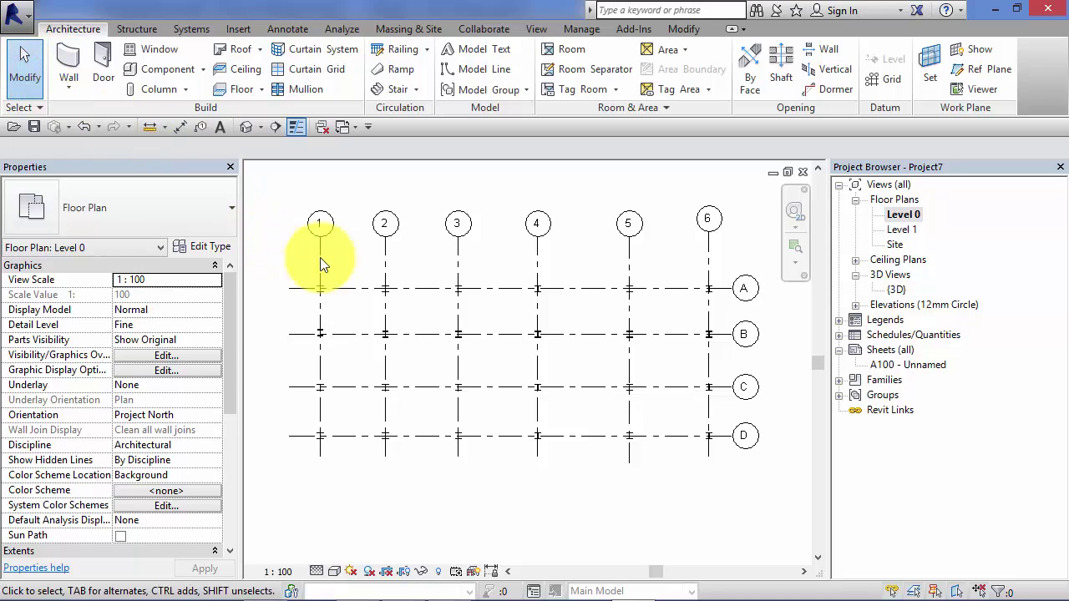
scroll(410, 274, up, 3)
scroll(544, 332, up, 1)
middle_drag(535, 334, 546, 393)
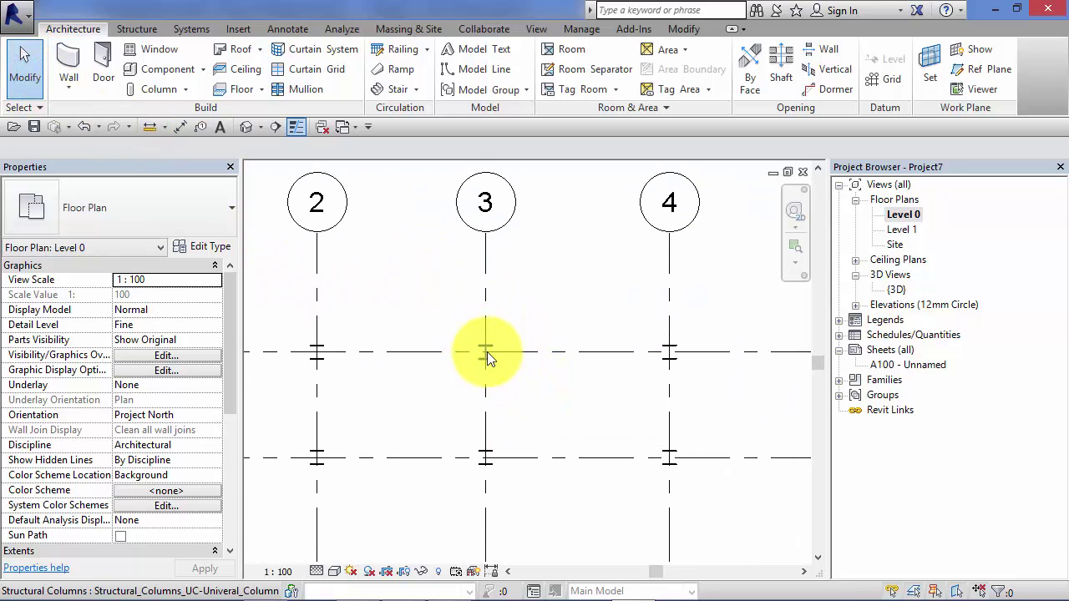
click(485, 276)
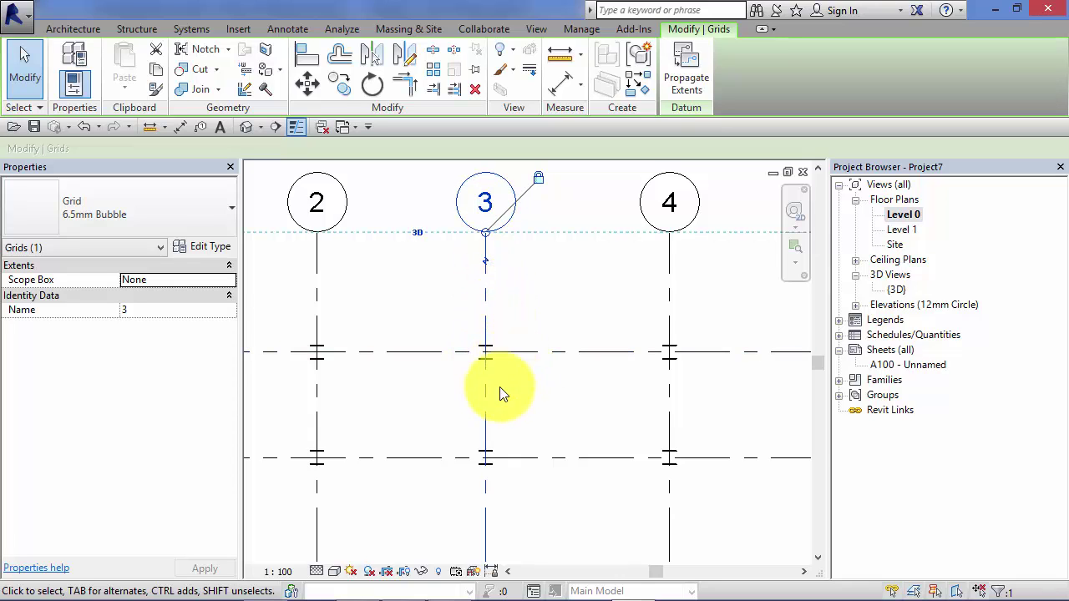
click(477, 310)
drag(484, 303, 536, 297)
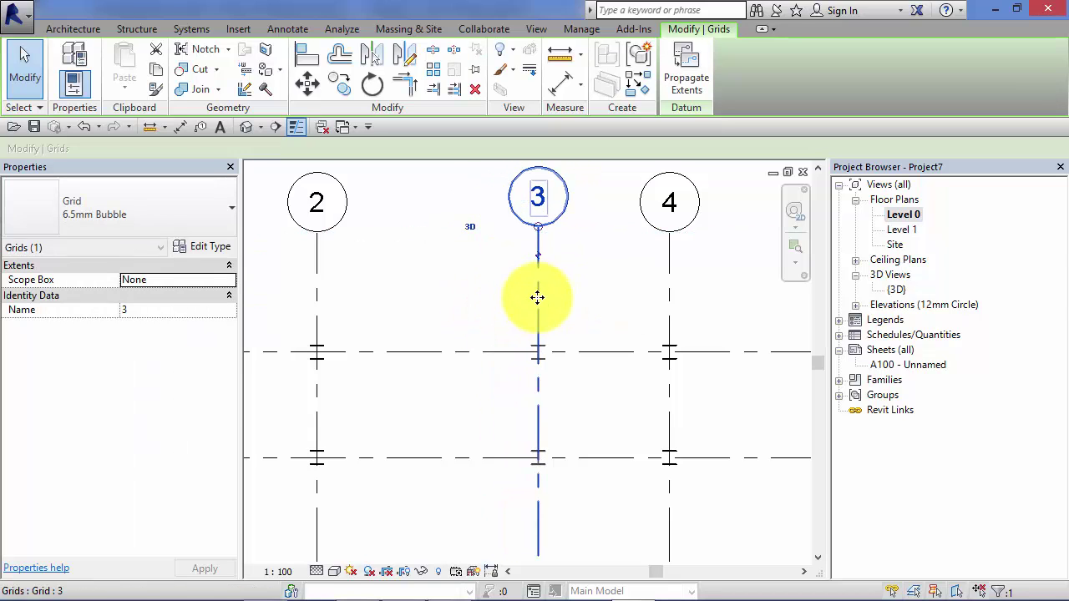
Step: Drag grid A down, return grid 3 left, and move grid A back up near its spot
click(494, 351)
drag(484, 353, 484, 404)
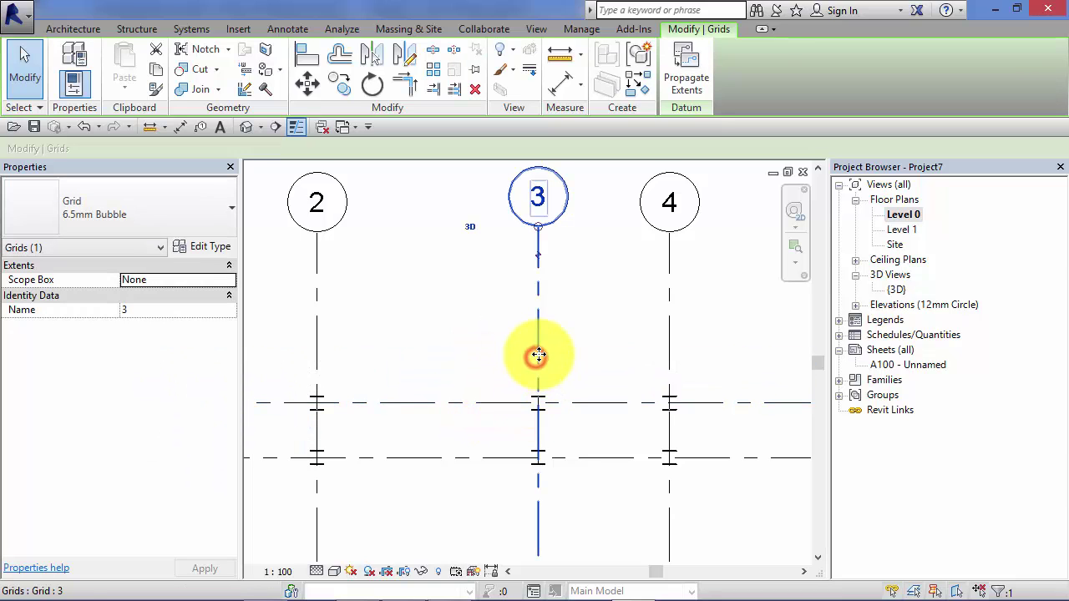
drag(521, 355, 476, 358)
click(518, 403)
drag(533, 405, 521, 374)
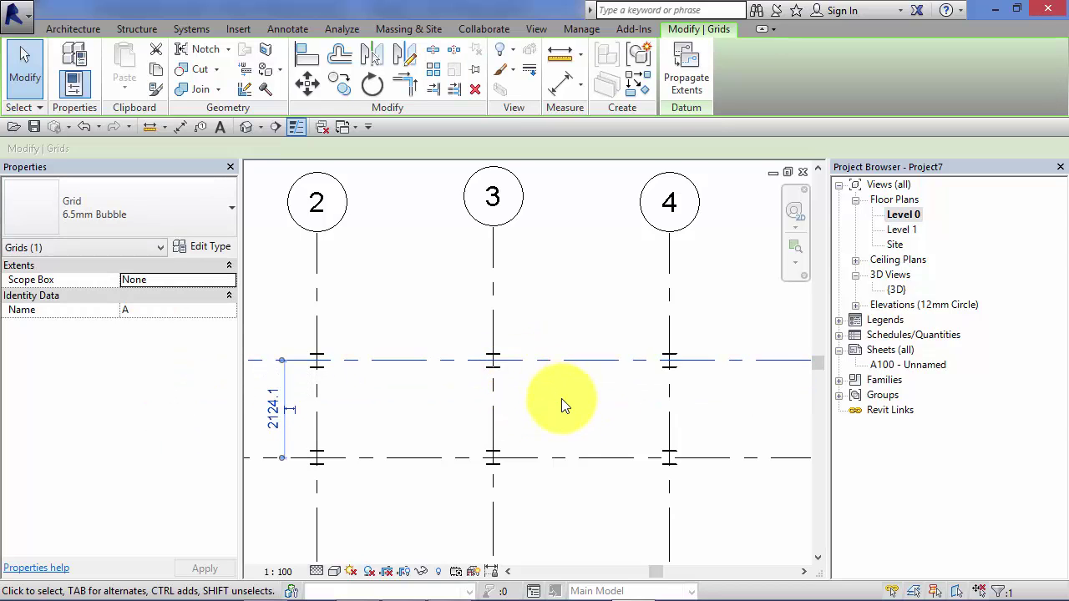
middle_drag(563, 405, 432, 382)
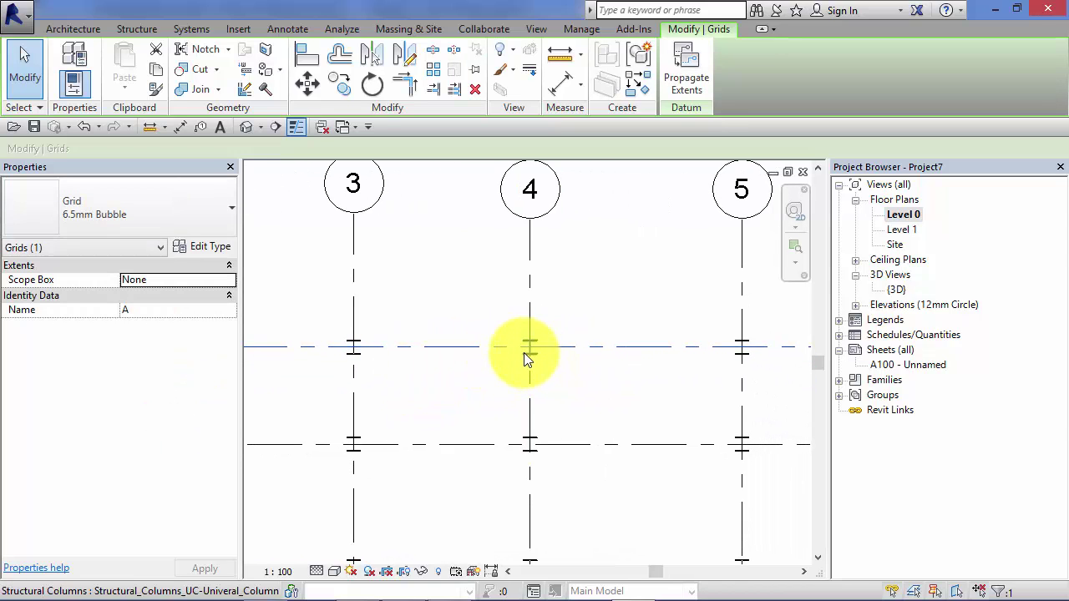
scroll(544, 322, down, 2)
middle_drag(668, 381, 531, 384)
scroll(561, 340, up, 2)
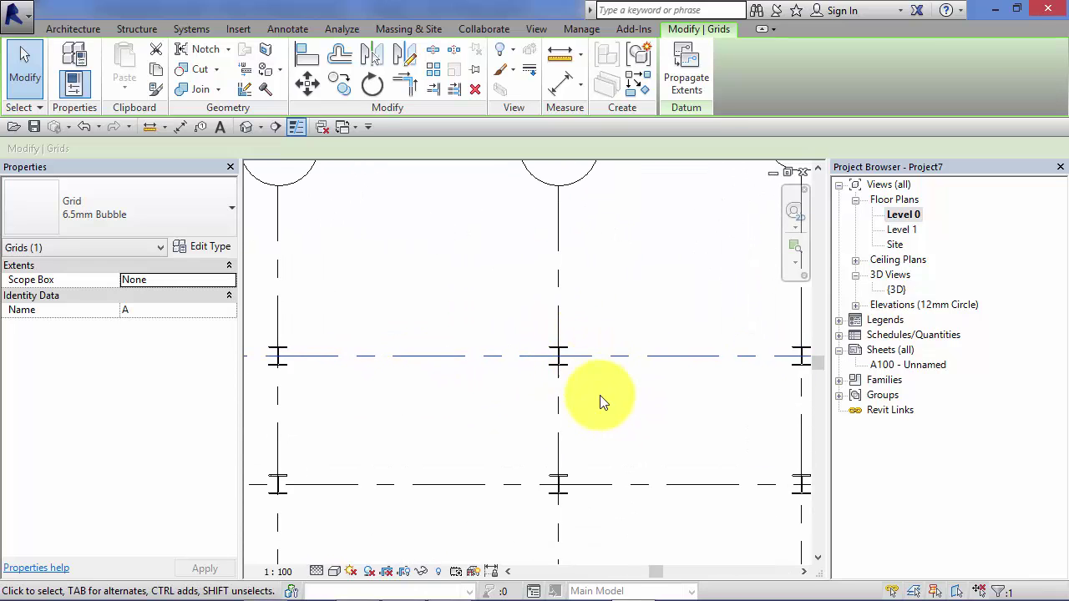
middle_drag(618, 392, 594, 399)
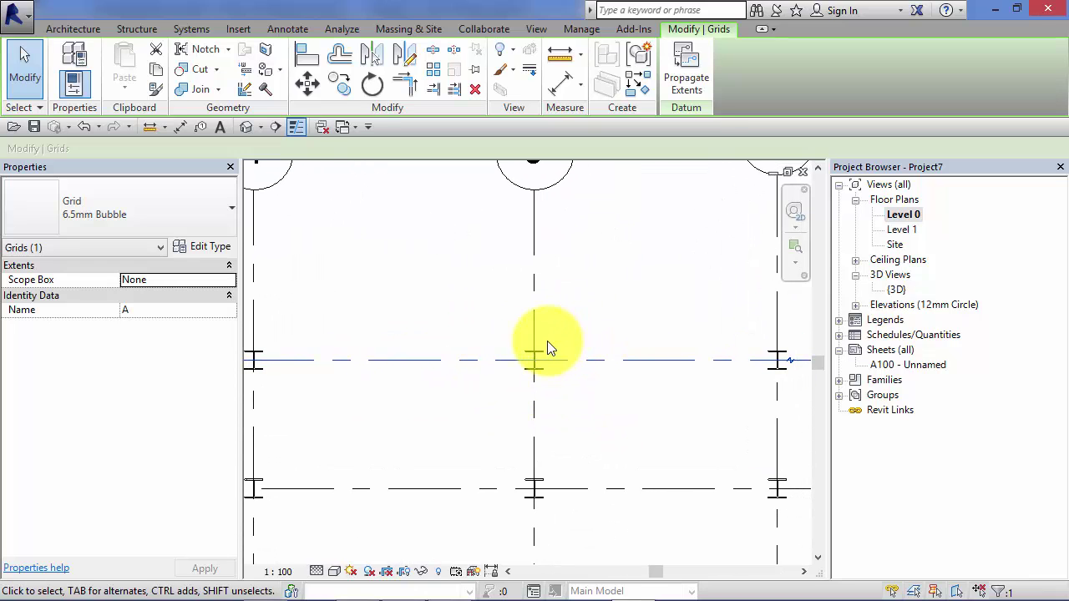
middle_drag(573, 330, 528, 354)
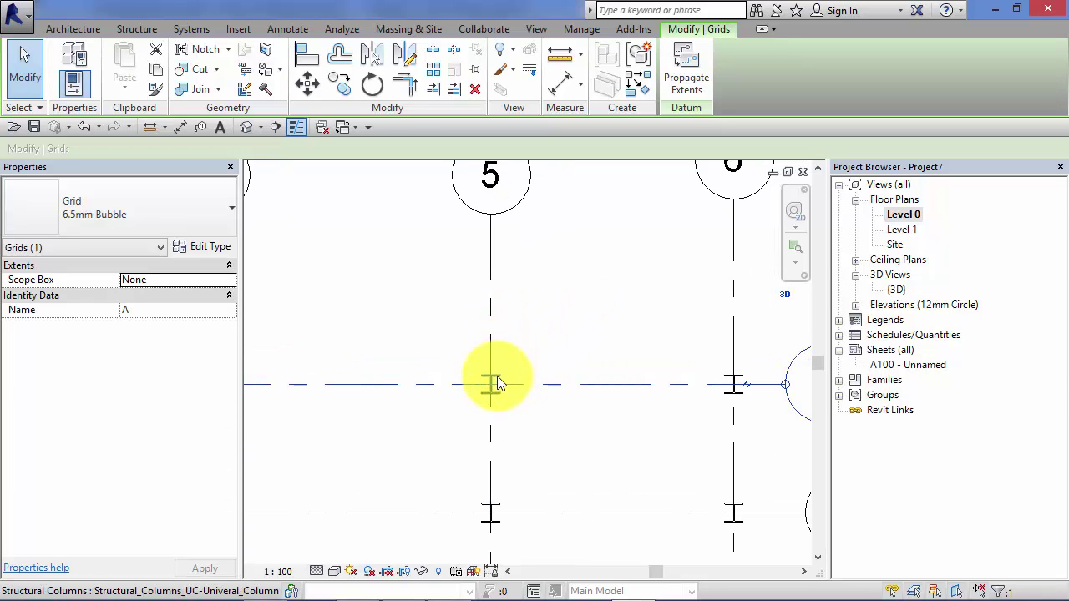
Step: Drag the column at grid 5/A slightly up and right, off the intersection
click(500, 372)
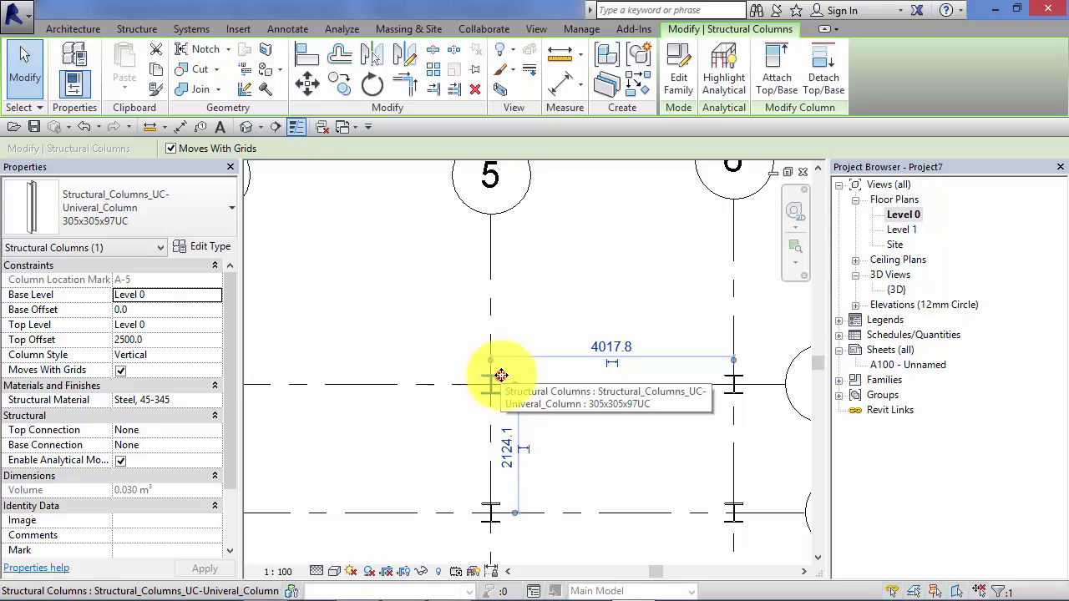
drag(500, 372, 523, 357)
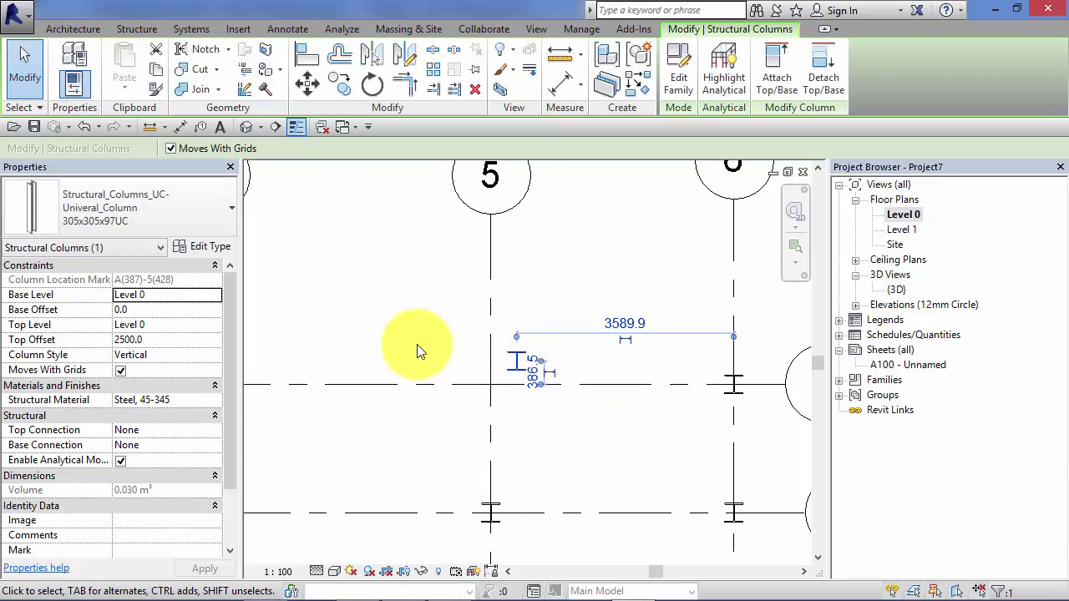
middle_drag(418, 353, 499, 351)
scroll(480, 361, down, 1)
scroll(480, 365, down, 1)
middle_drag(477, 400, 609, 342)
scroll(601, 345, down, 1)
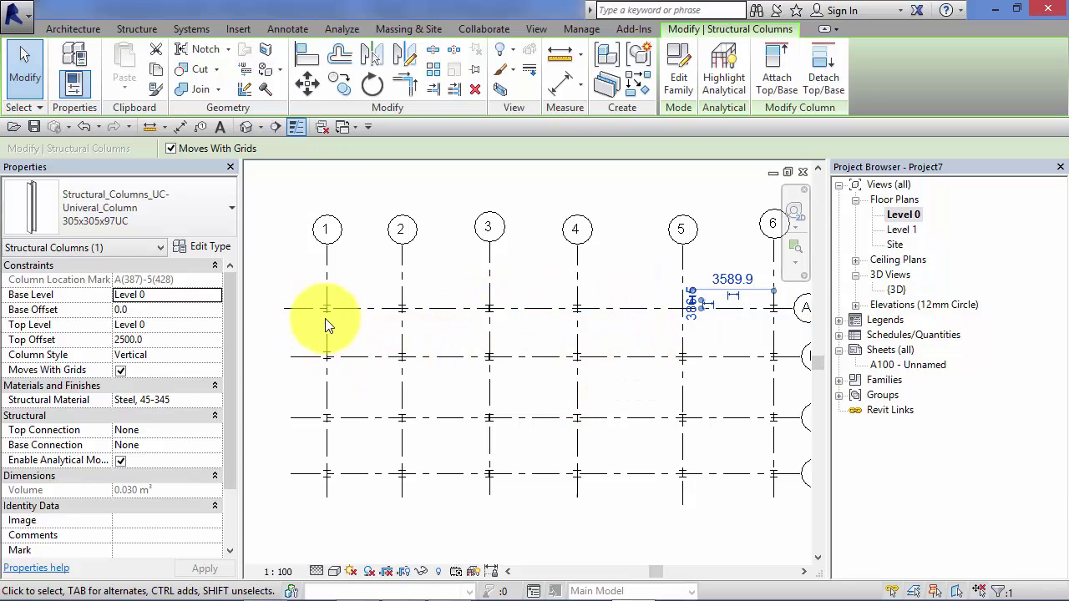
scroll(729, 288, up, 2)
scroll(729, 285, up, 1)
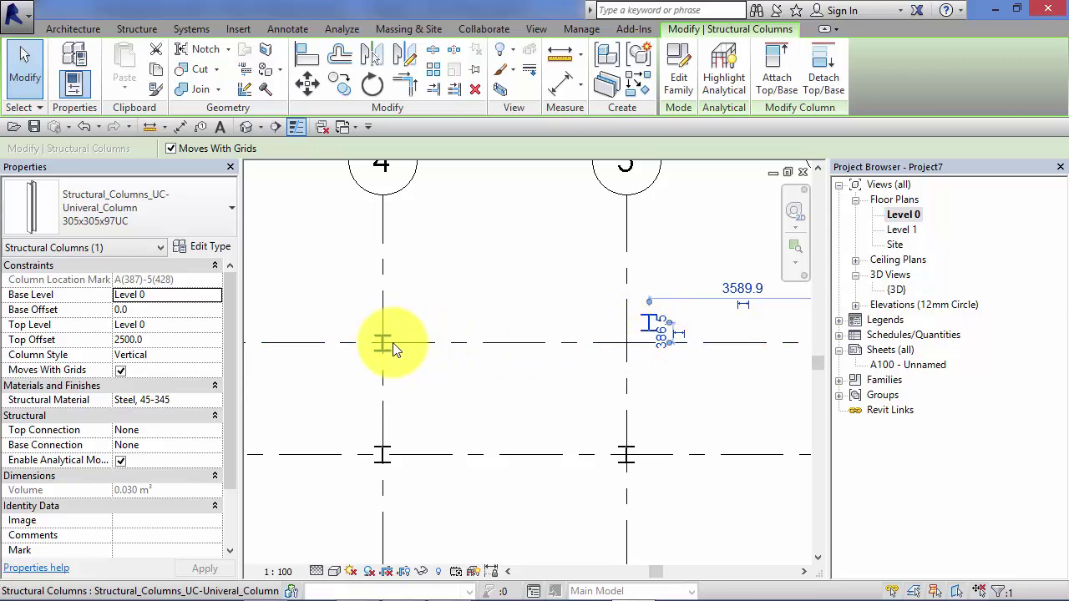
scroll(474, 310, down, 4)
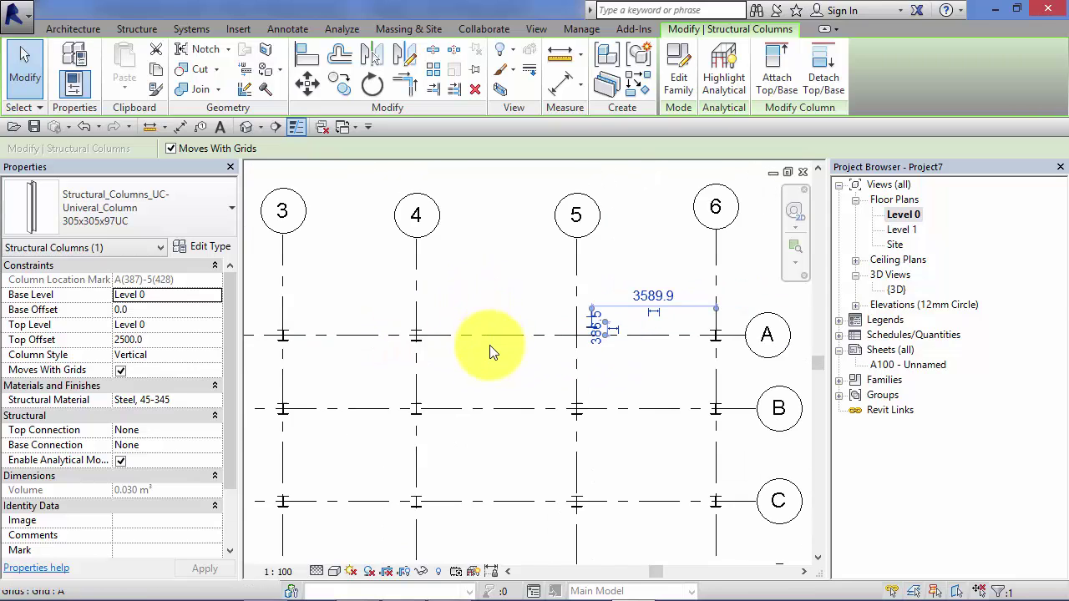